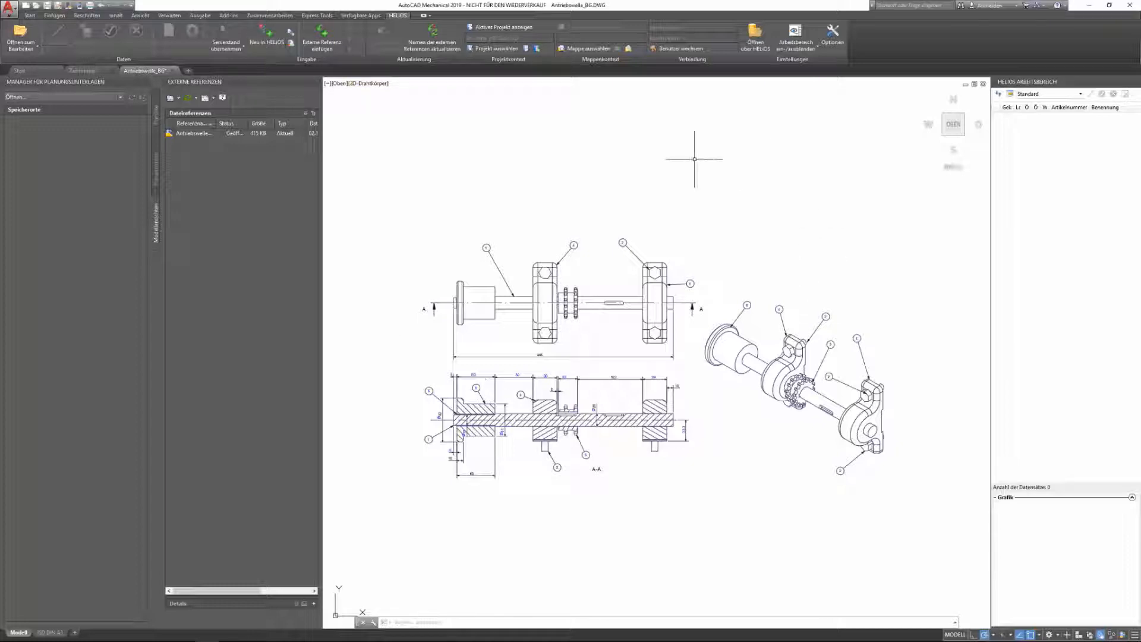
click(266, 35)
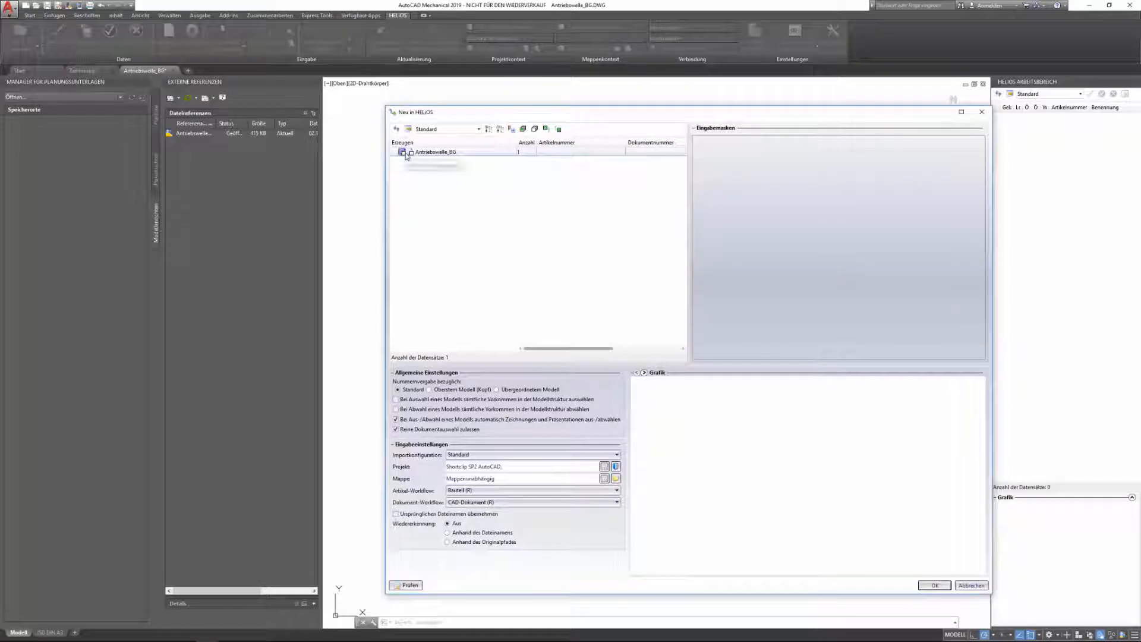
click(403, 153)
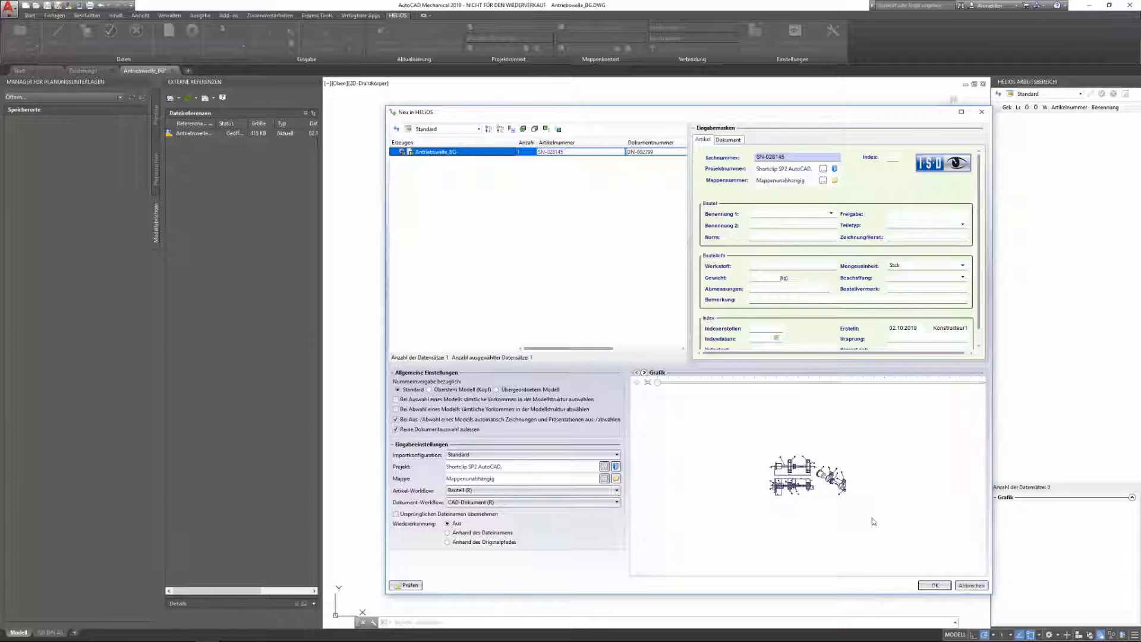
click(972, 586)
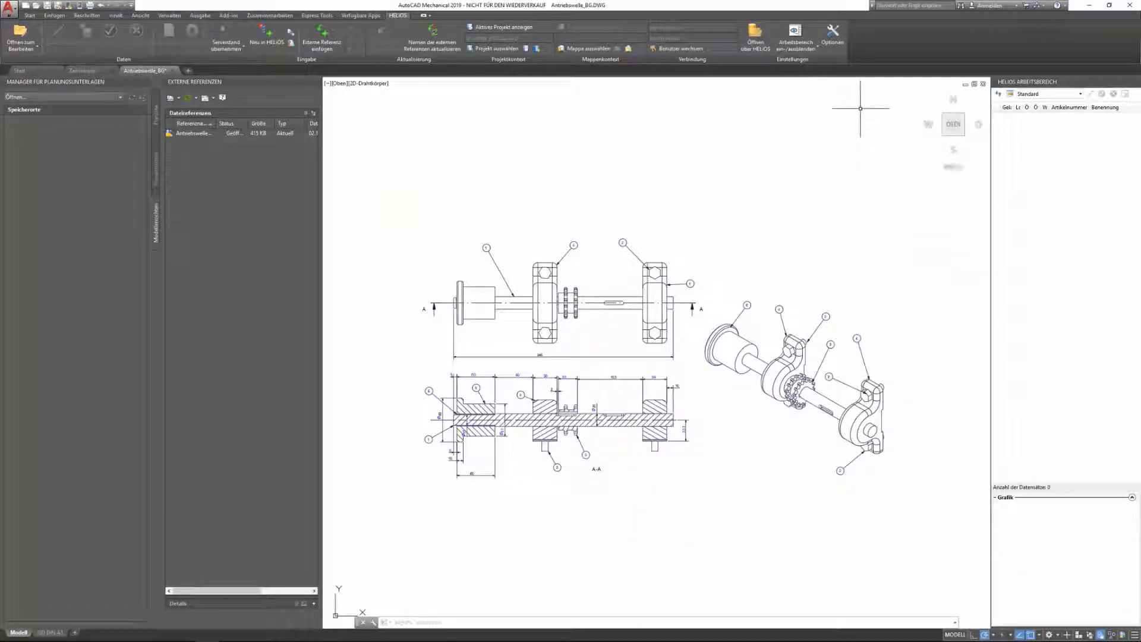
Step: Create a new attribute mapping of type Dateieigenschaft for the transfer to HELIOS, with Dateiname (ohne Pfad) as its source
click(837, 42)
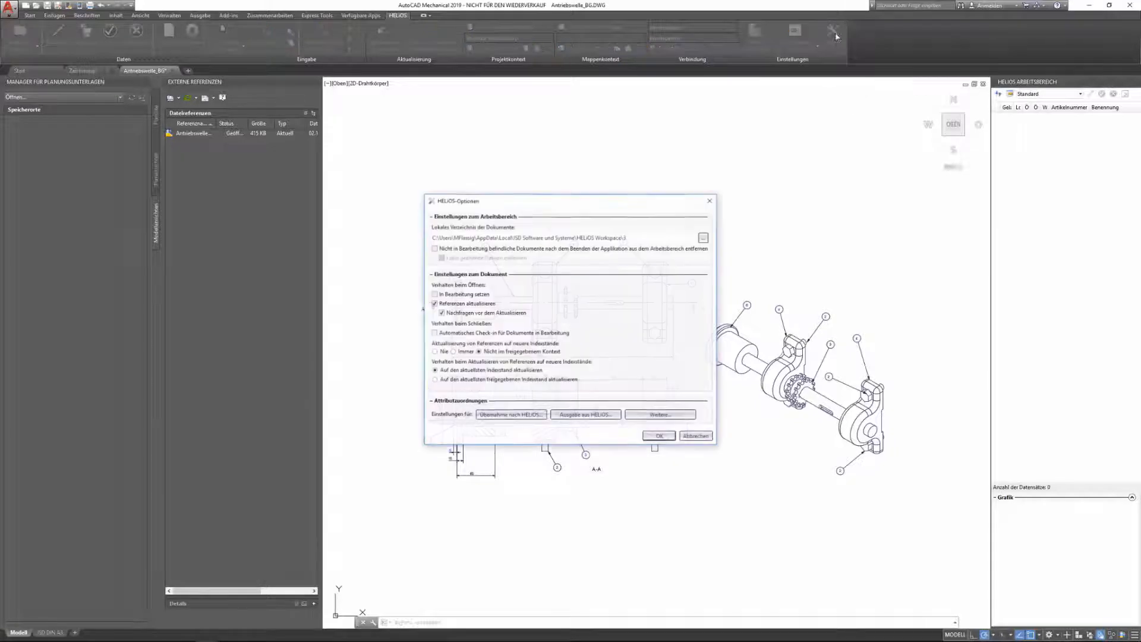
click(512, 416)
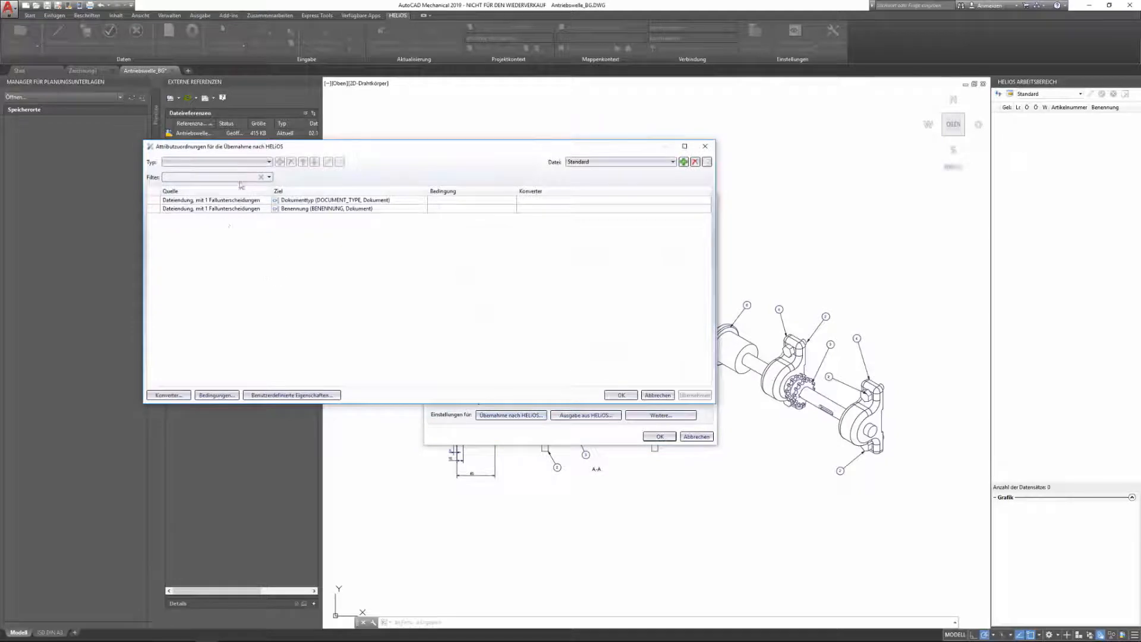
click(268, 163)
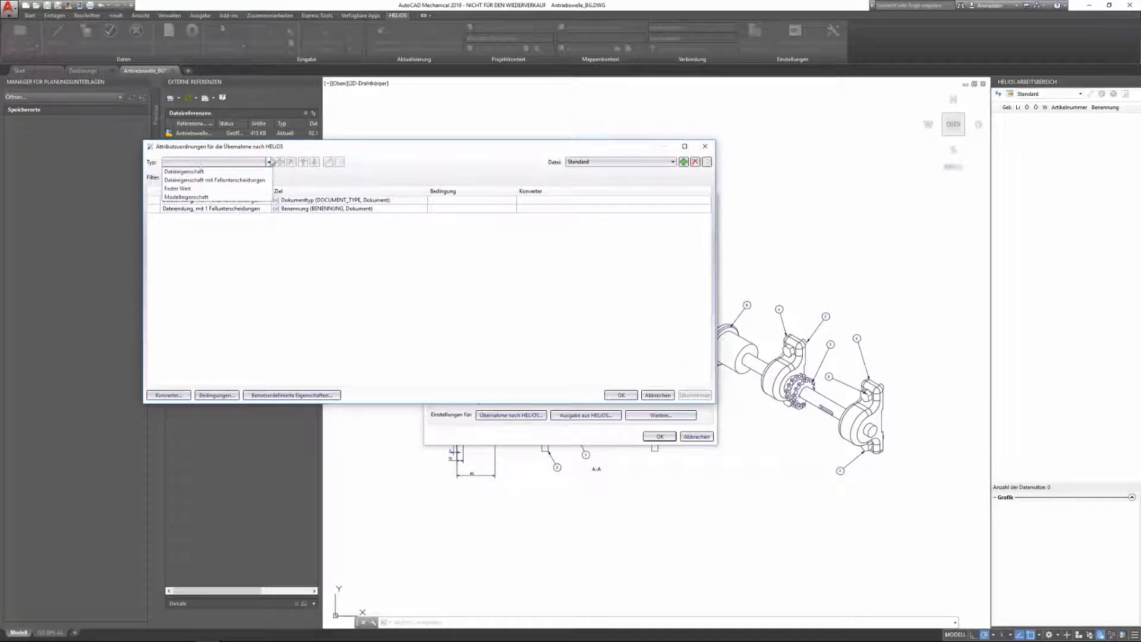
click(217, 172)
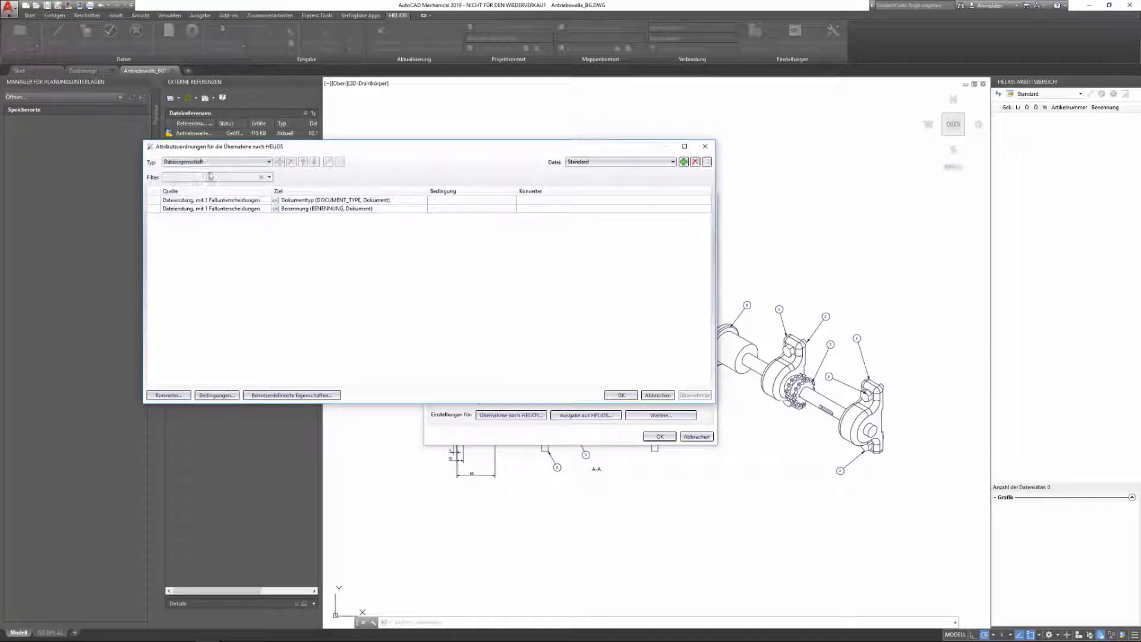
click(279, 162)
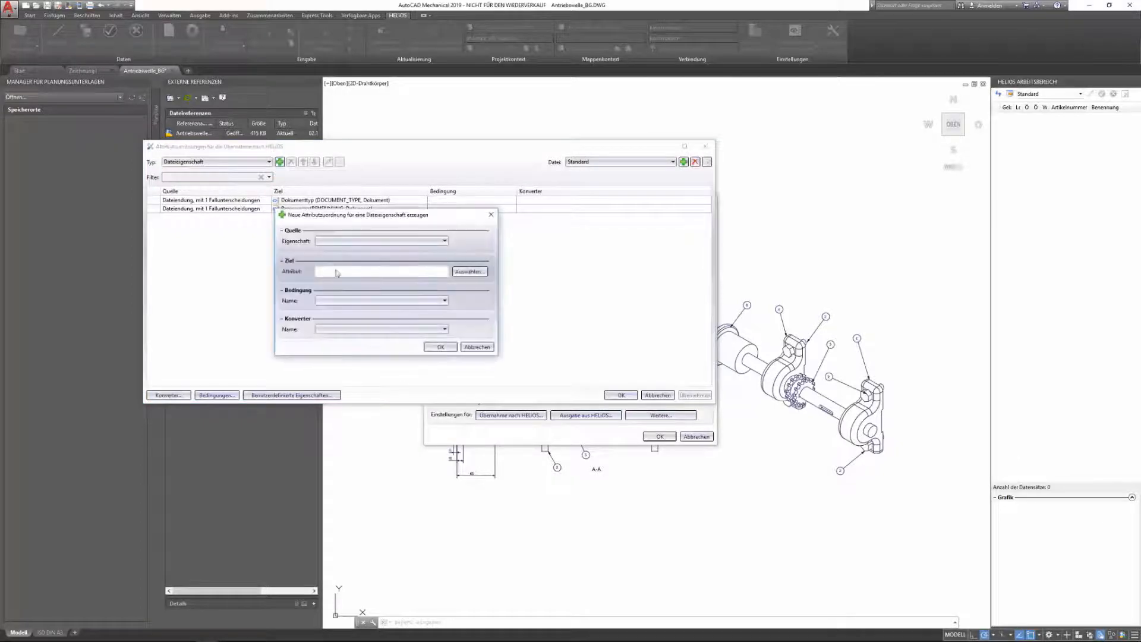
click(444, 240)
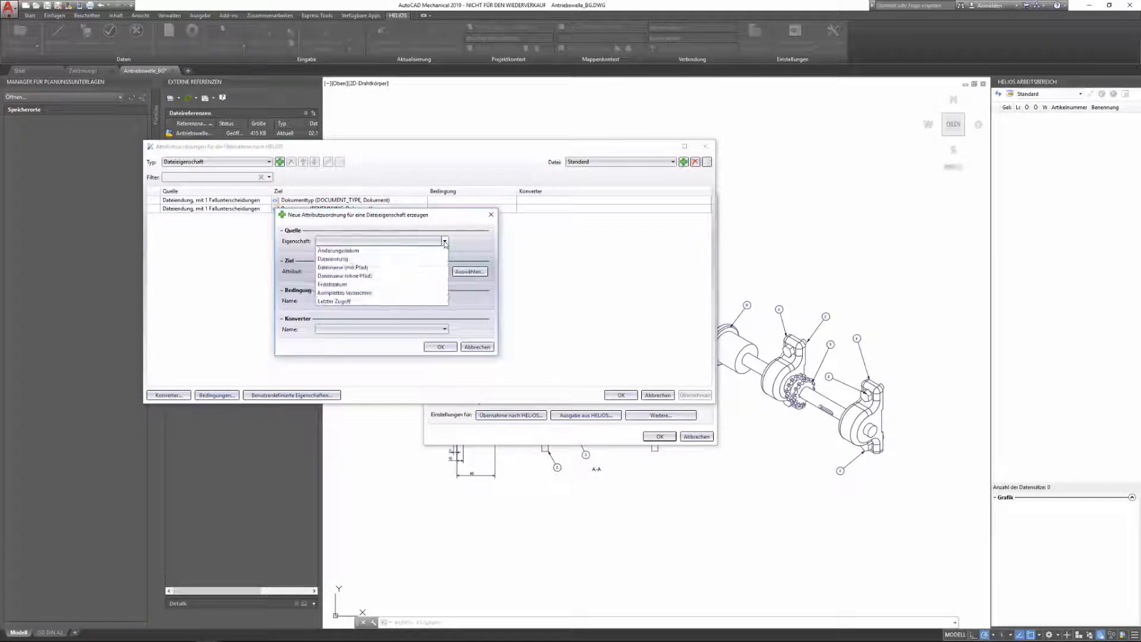
click(357, 276)
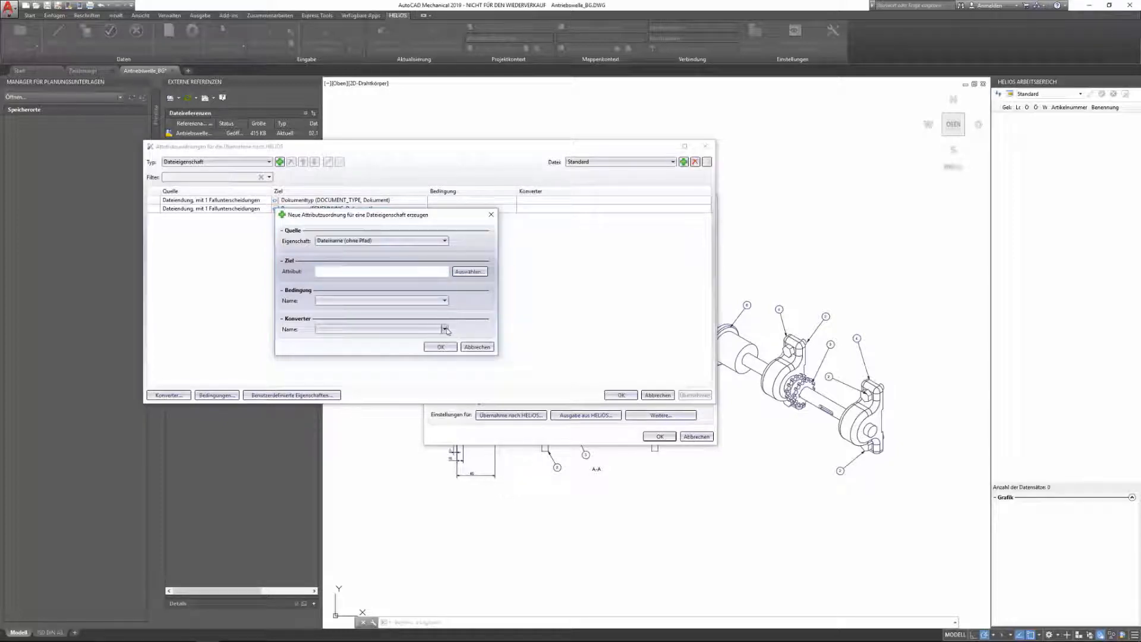
Step: Filter the article attributes by "ben" and set Benennung (BENENNUNG) as the mapping's target attribute
click(470, 271)
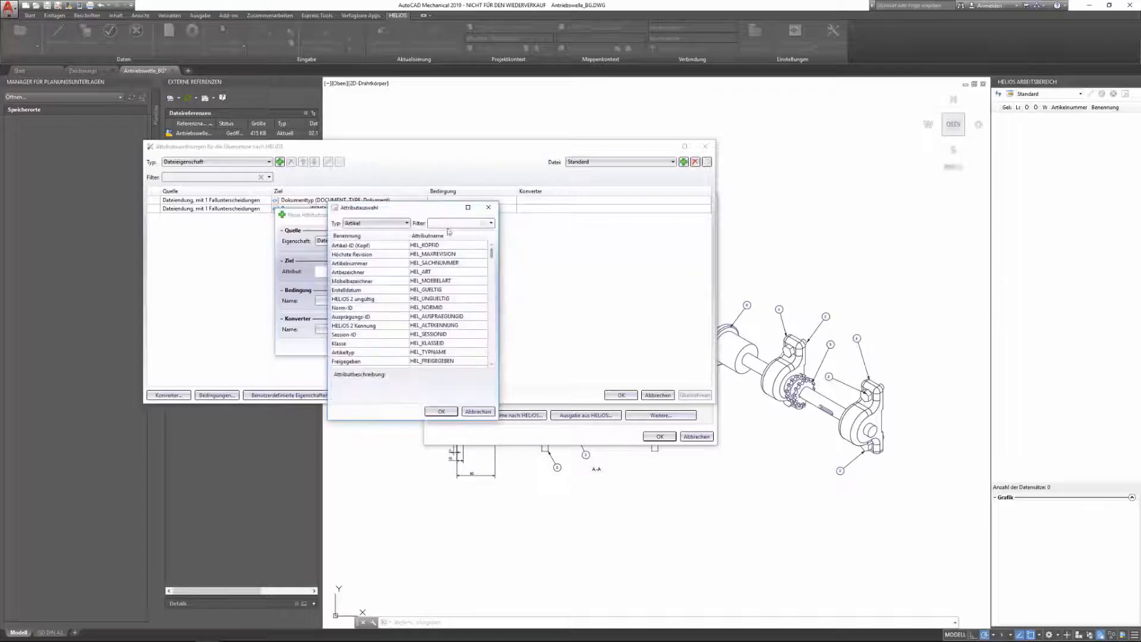
scroll(444, 273, down, 1)
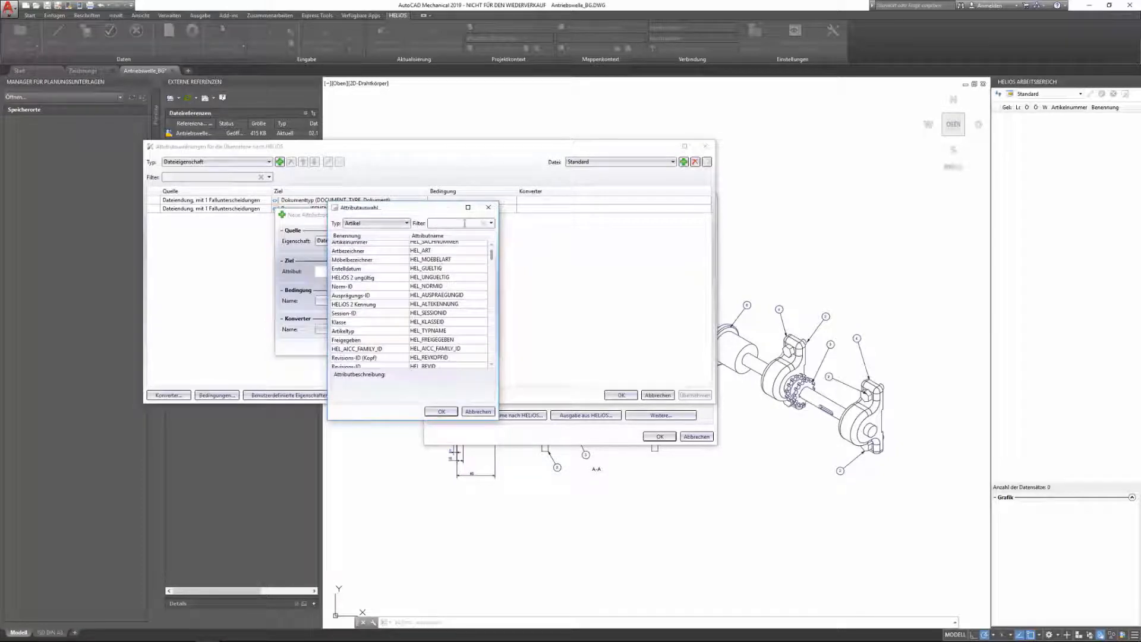
text(ben)
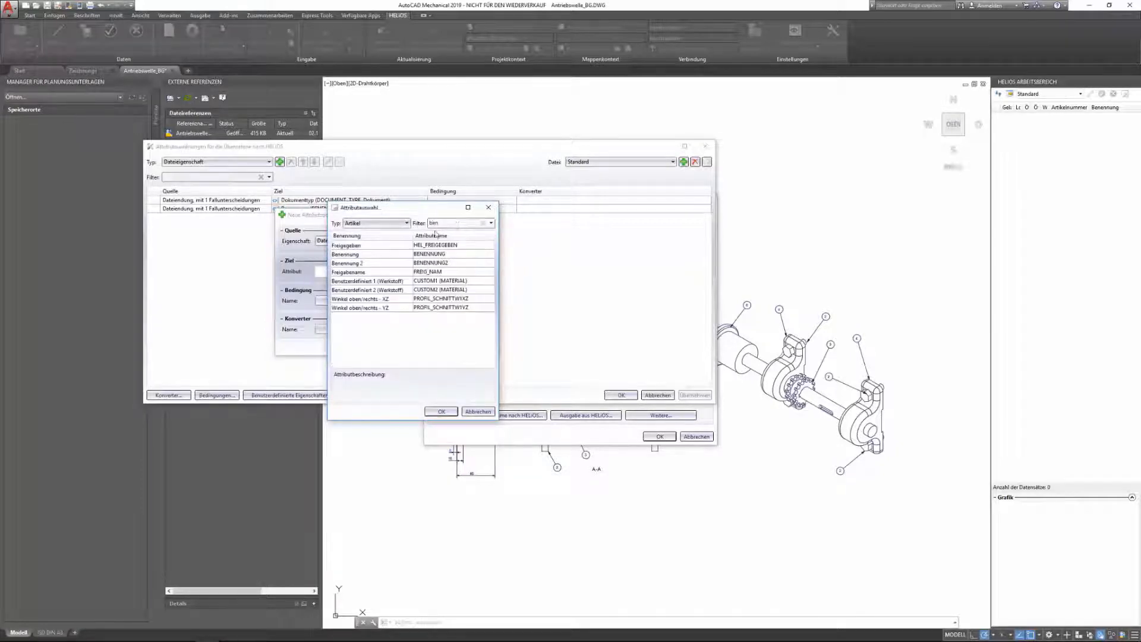
click(438, 255)
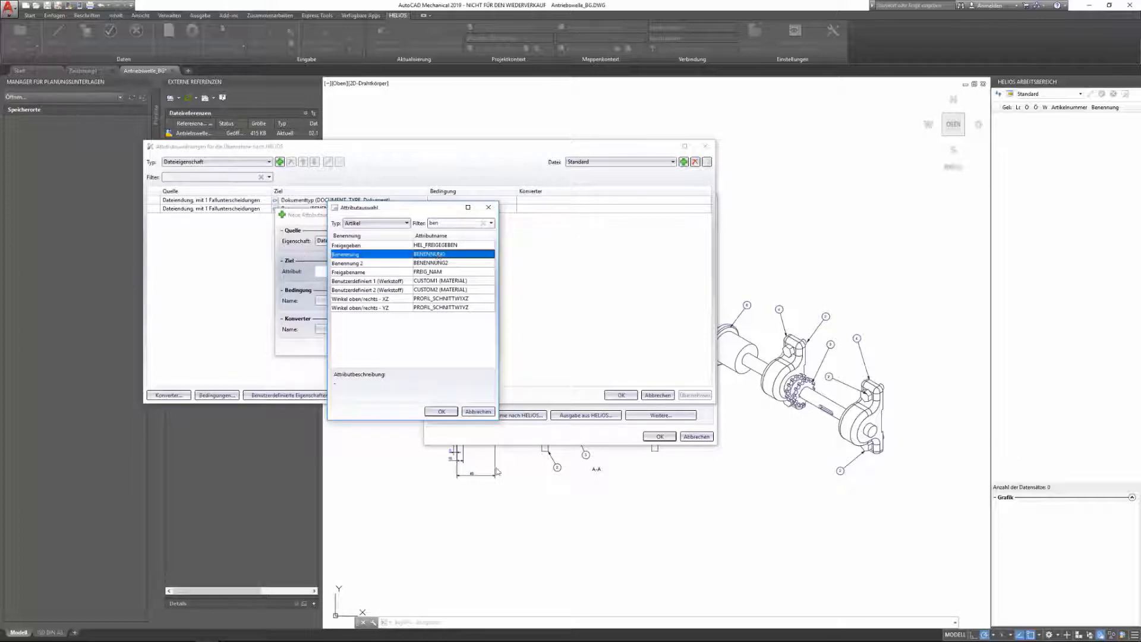
click(442, 411)
Step: Assign the TruncateFileExtensionConverter to the mapping and save the attribute mappings and HELIOS options
click(388, 329)
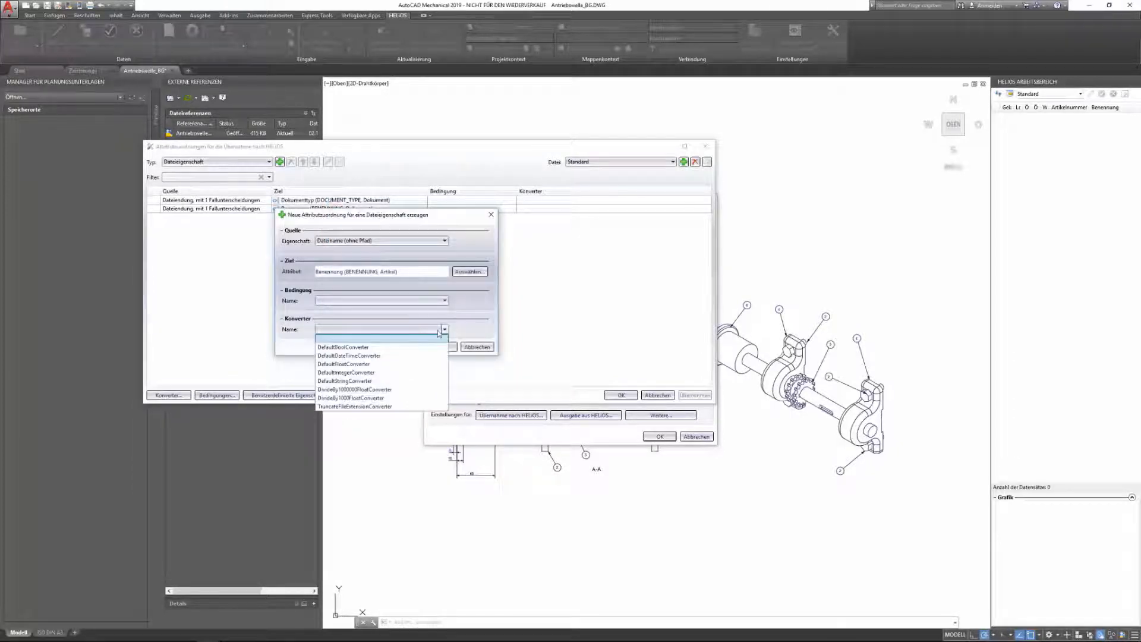
click(383, 407)
click(440, 347)
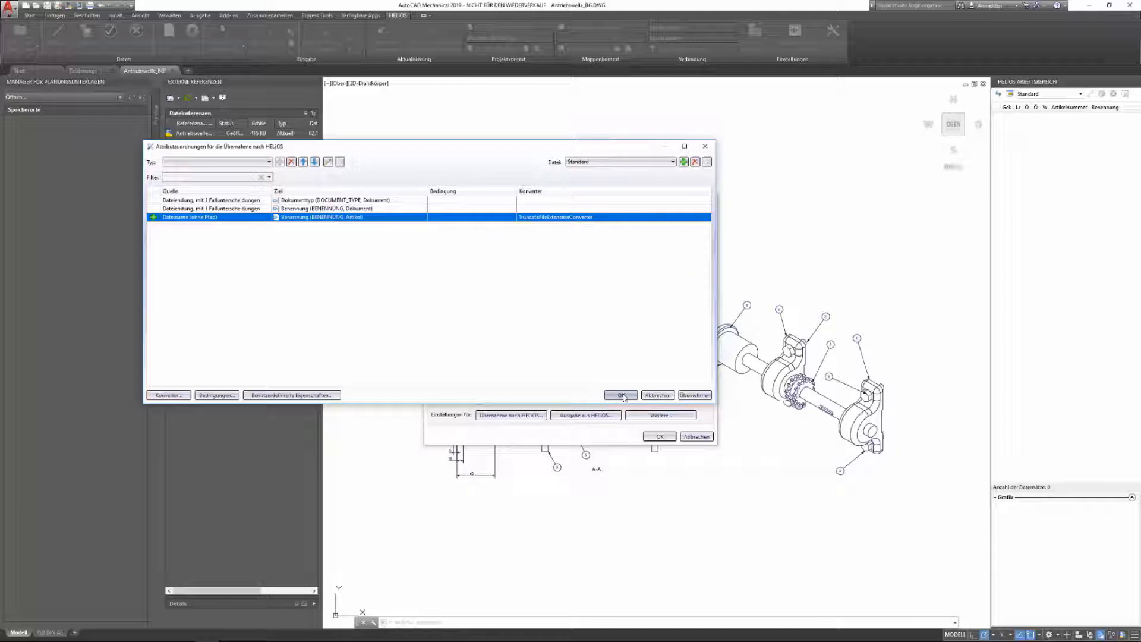
click(621, 395)
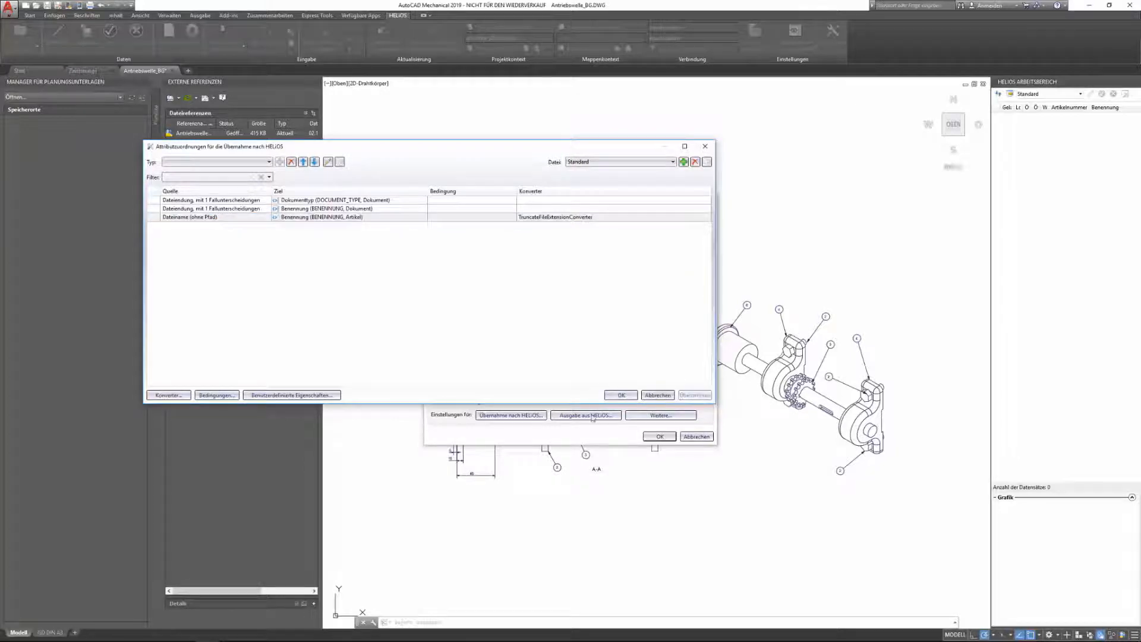
click(658, 438)
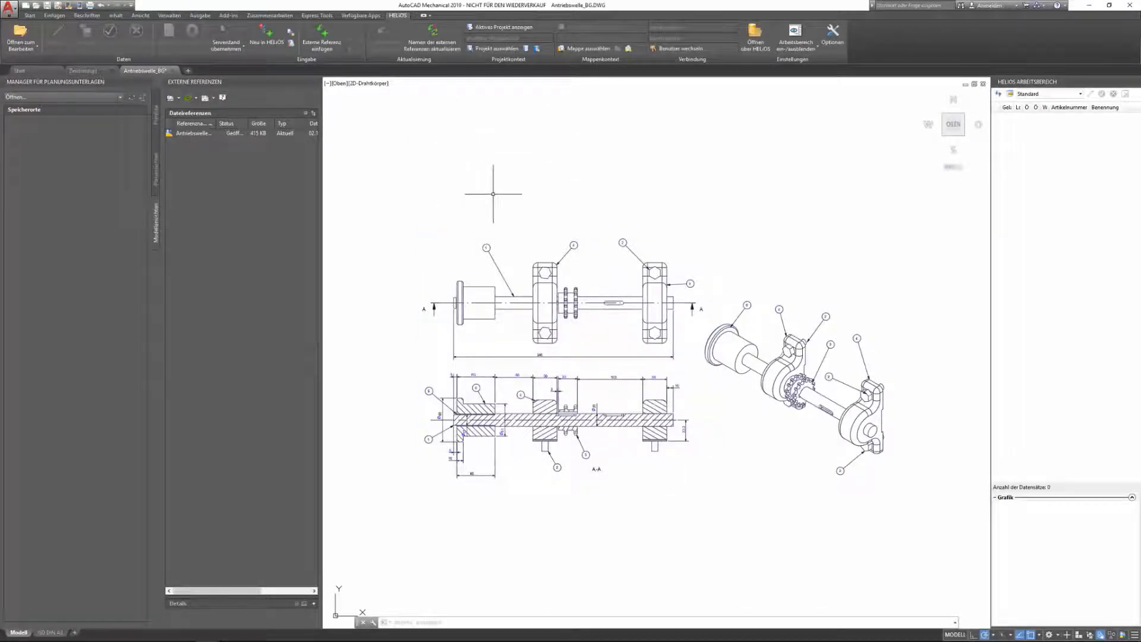
Step: Create the Antriebswelle_BG drawing as a new article with document in HELIOS
click(268, 38)
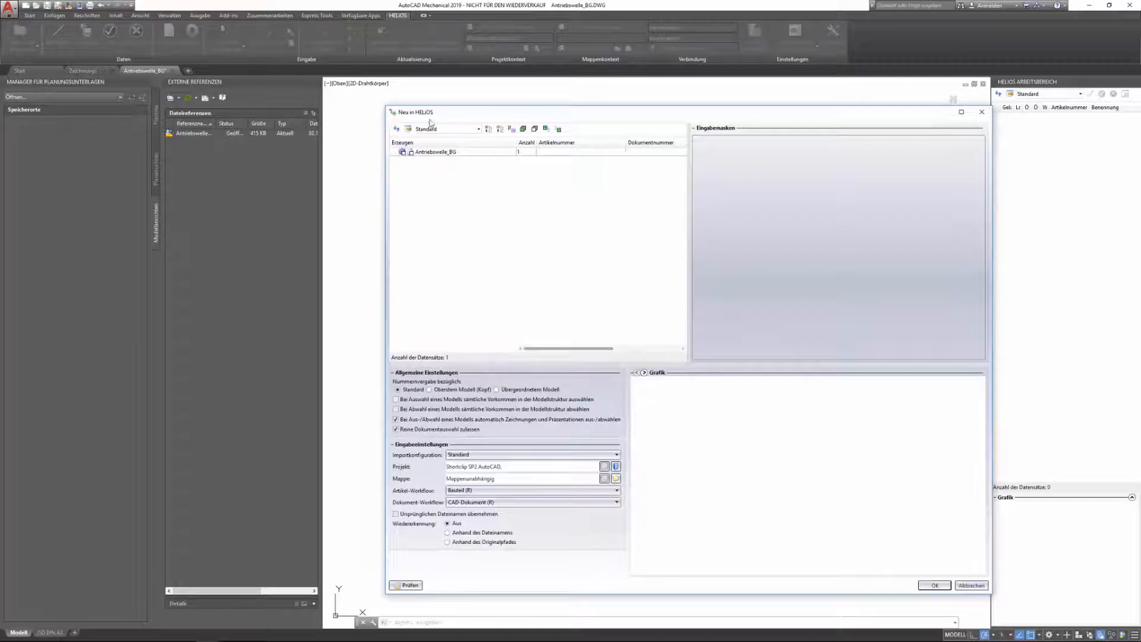
click(528, 128)
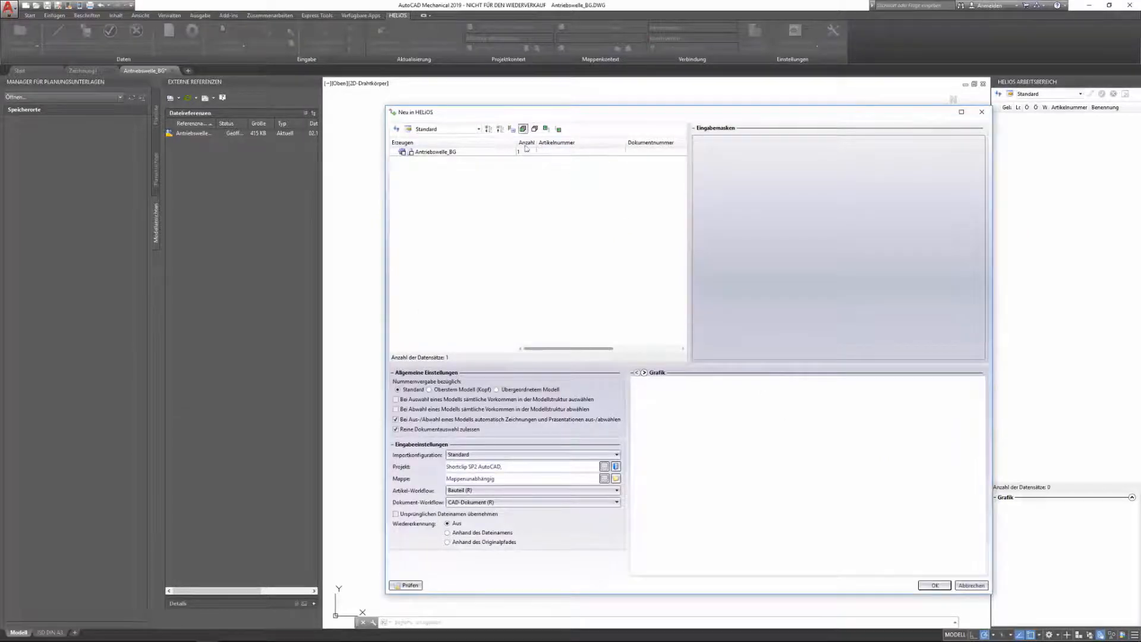
click(464, 152)
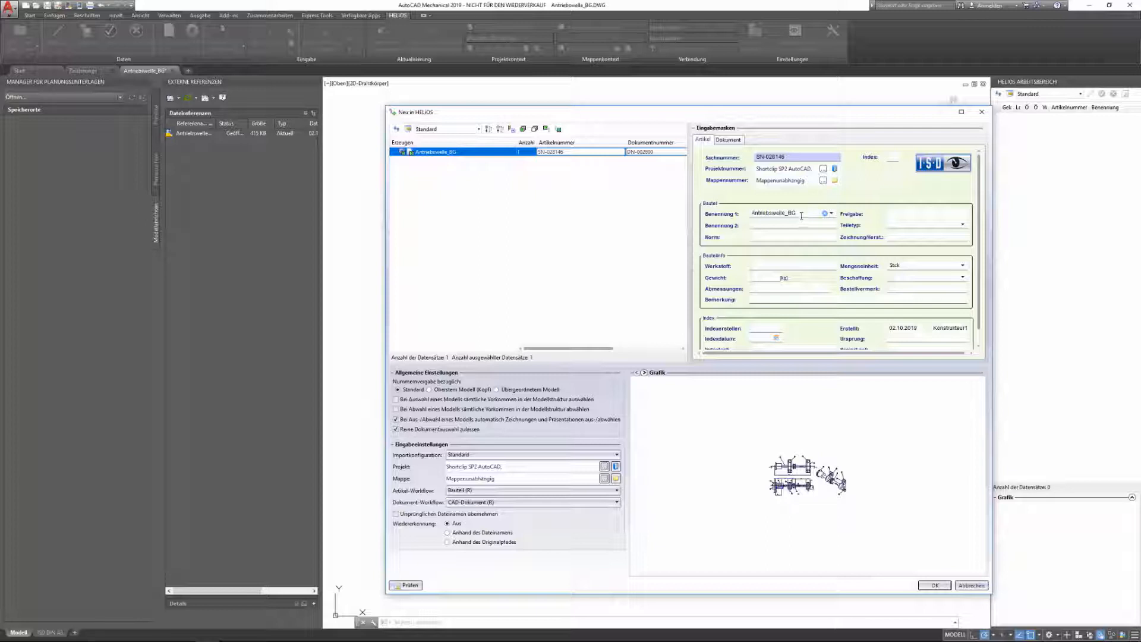
click(935, 586)
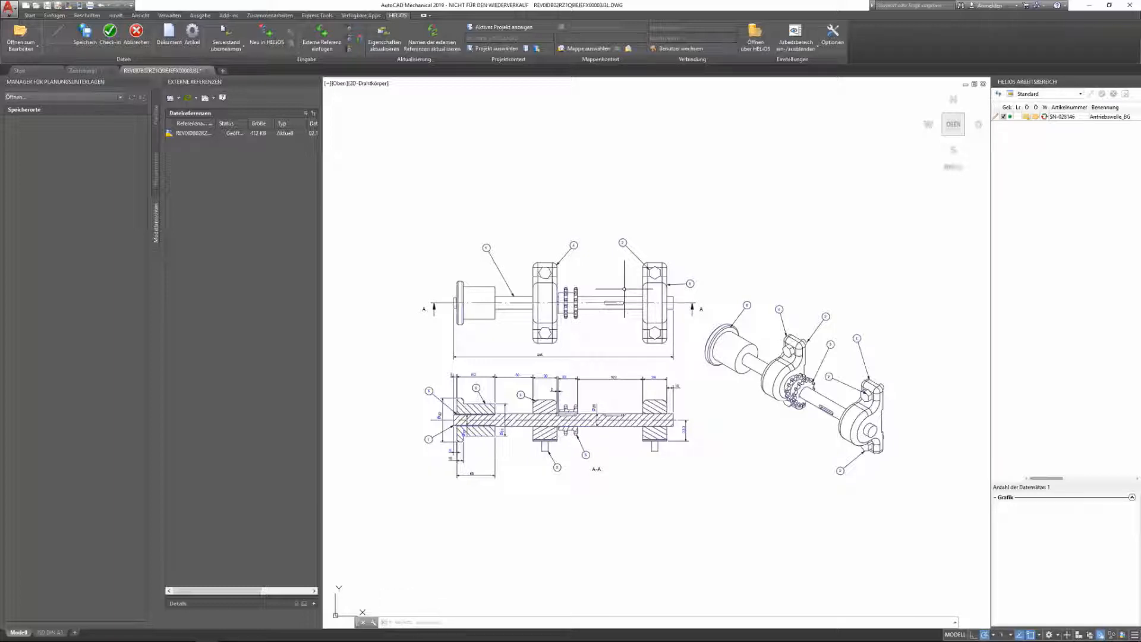
Step: Search the articles and insert a part reference for Lagerbock Gleitlager at the leader tip on the left bearing block in the front view
scroll(624, 289, down, 1)
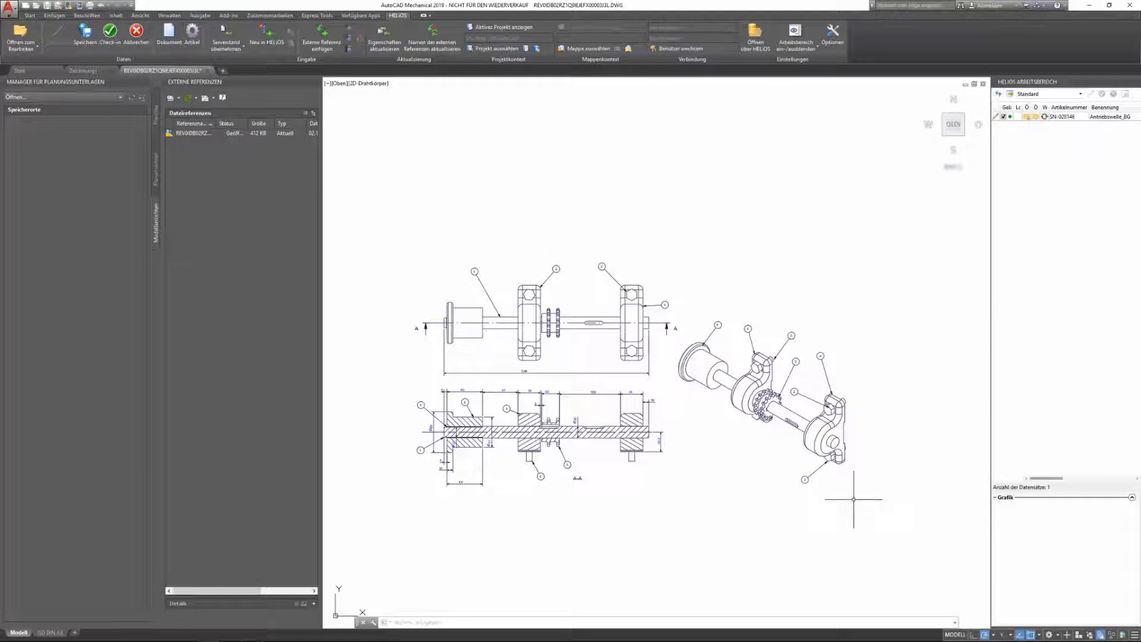
click(349, 30)
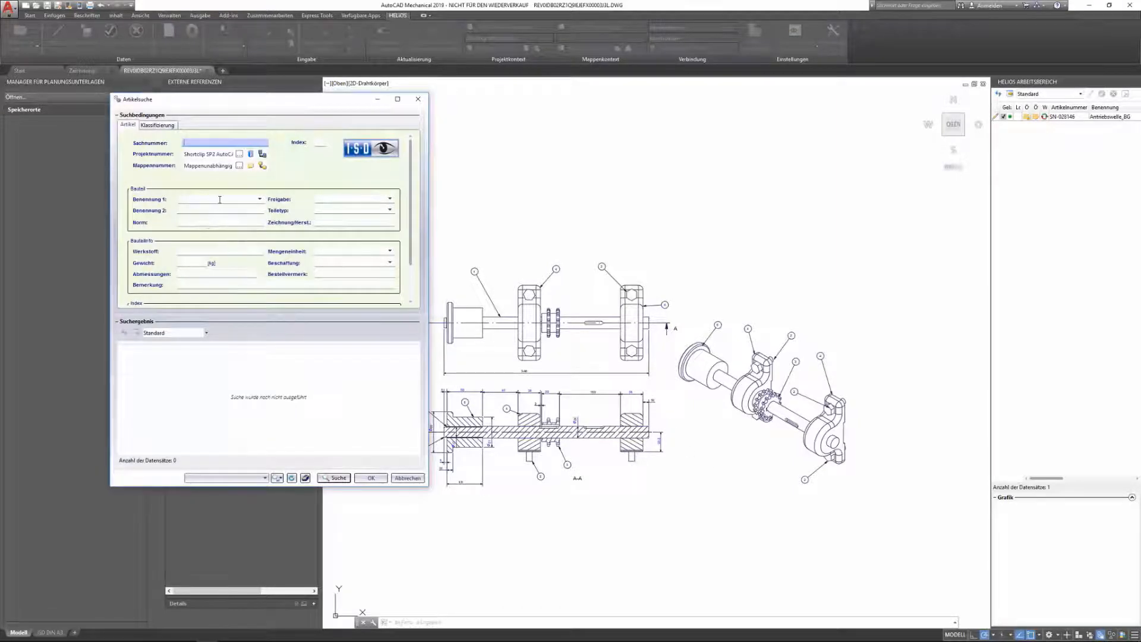
click(334, 478)
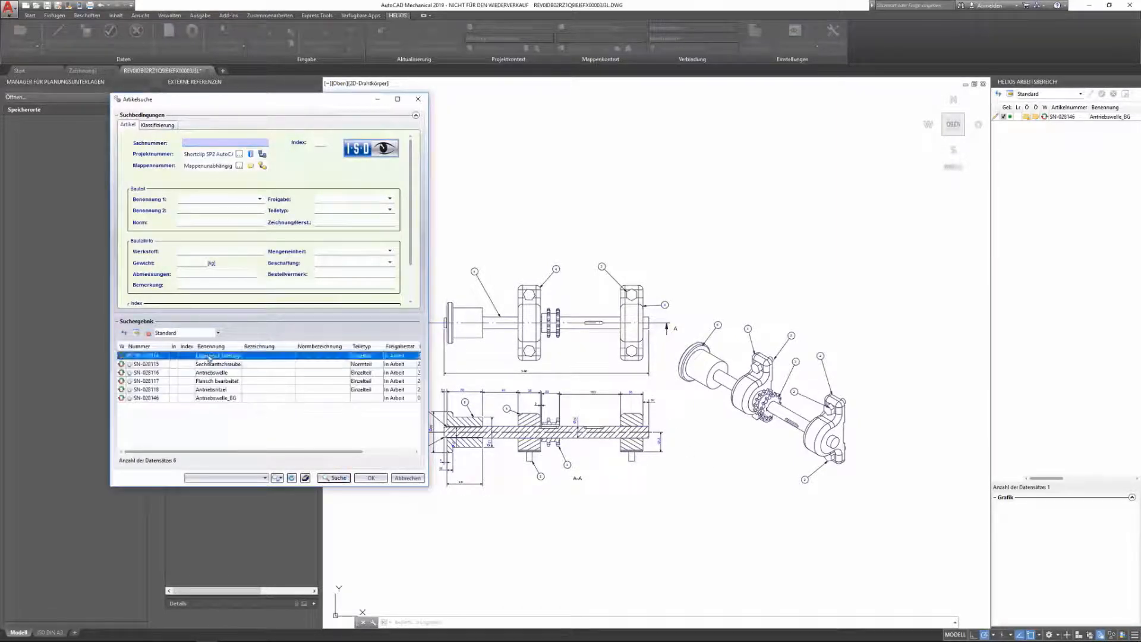
click(370, 478)
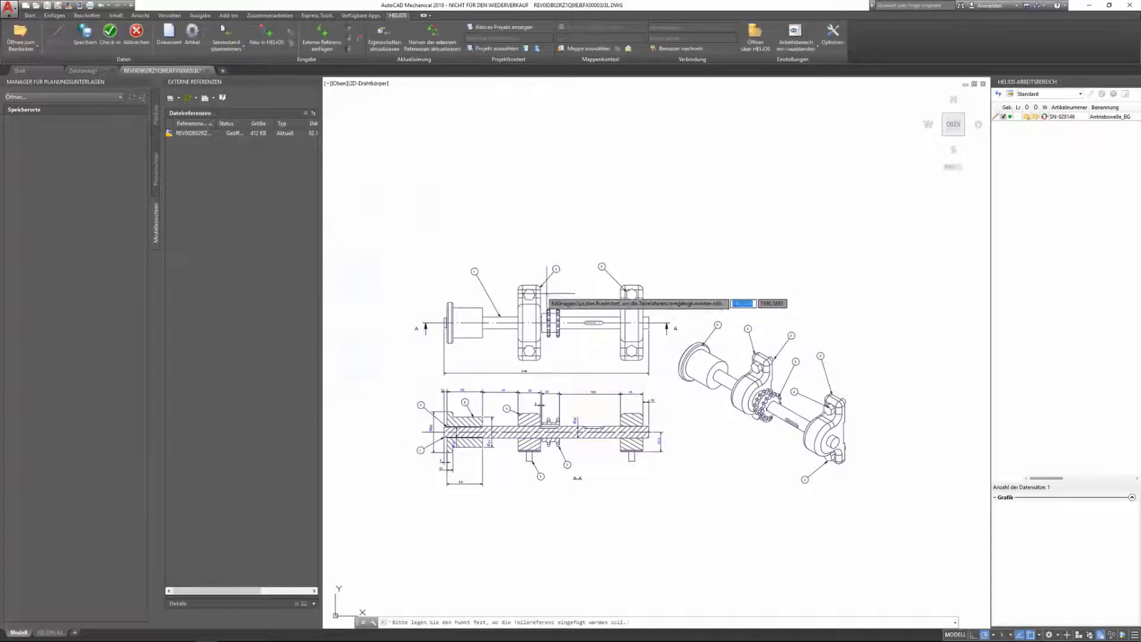
scroll(538, 290, up, 8)
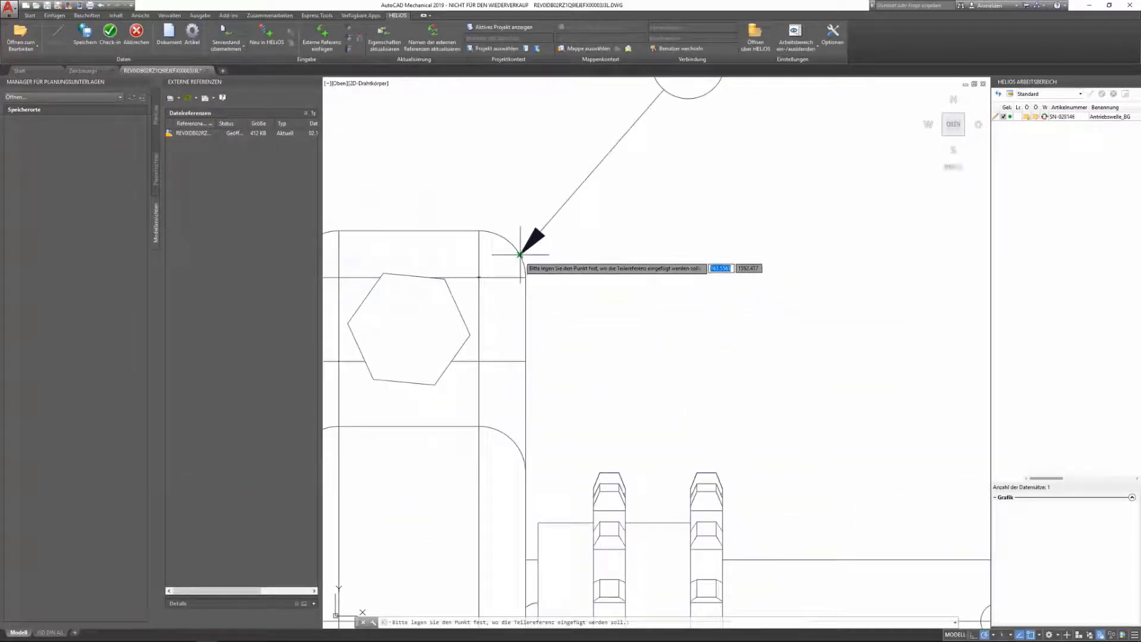
scroll(669, 305, down, 8)
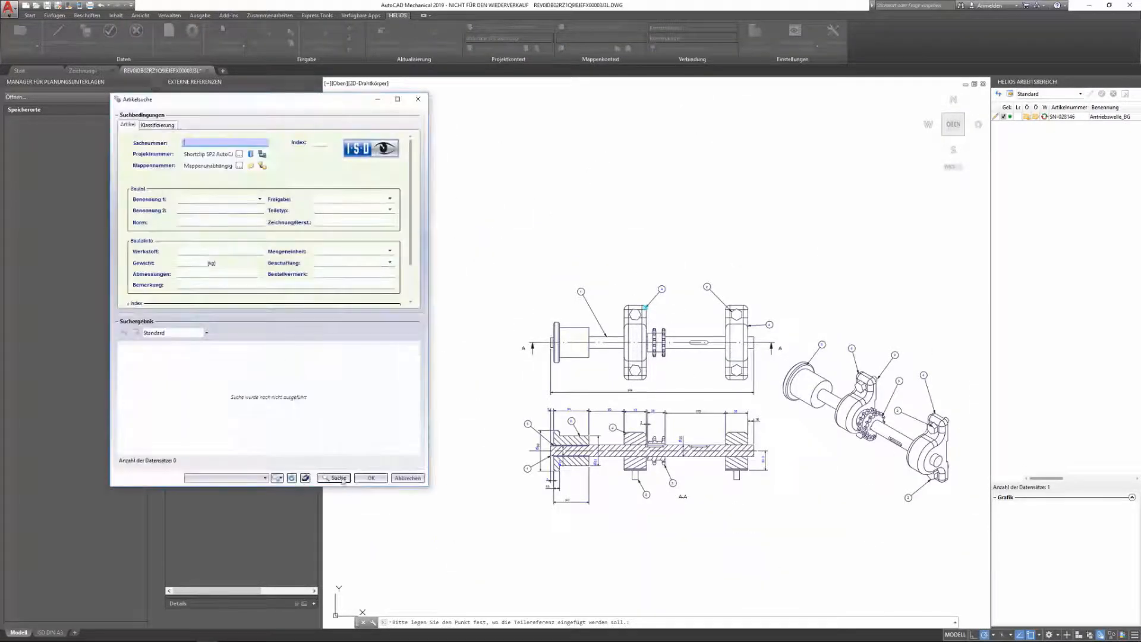
Step: Search the articles and insert a part reference for Sechskantschraube at the upper bolt of the right bearing block in the front view
click(342, 479)
click(220, 364)
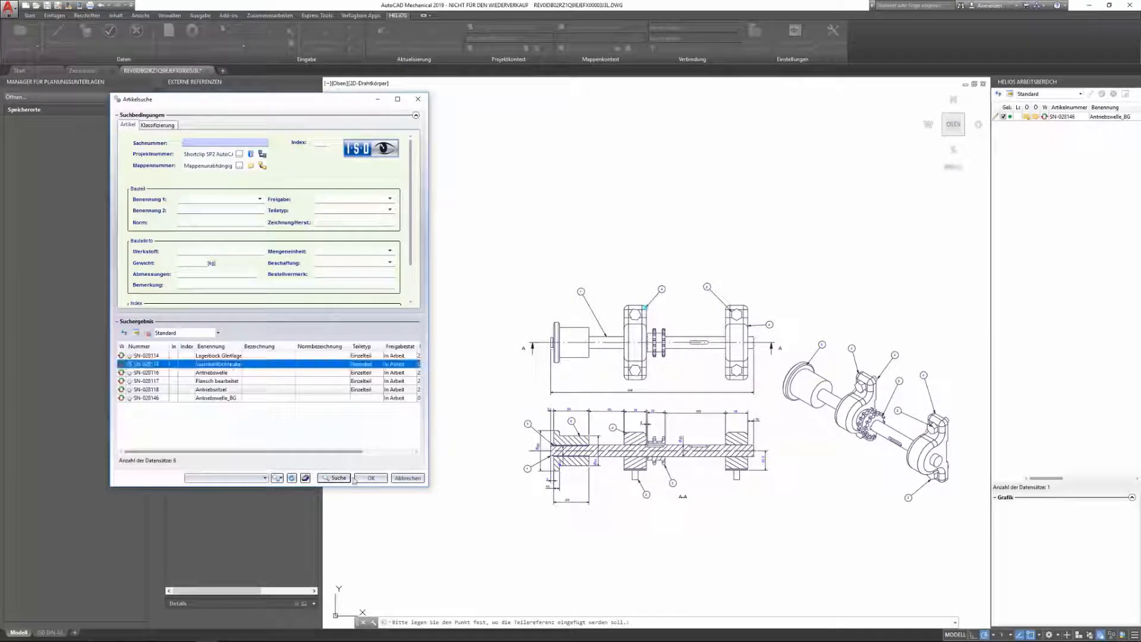
click(371, 478)
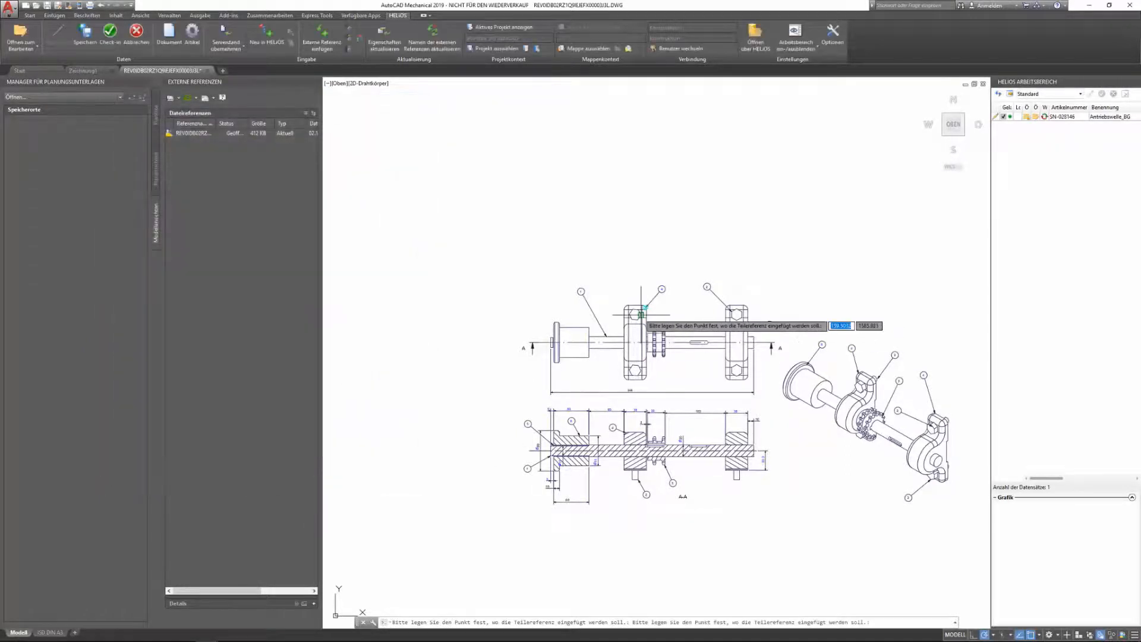
click(732, 311)
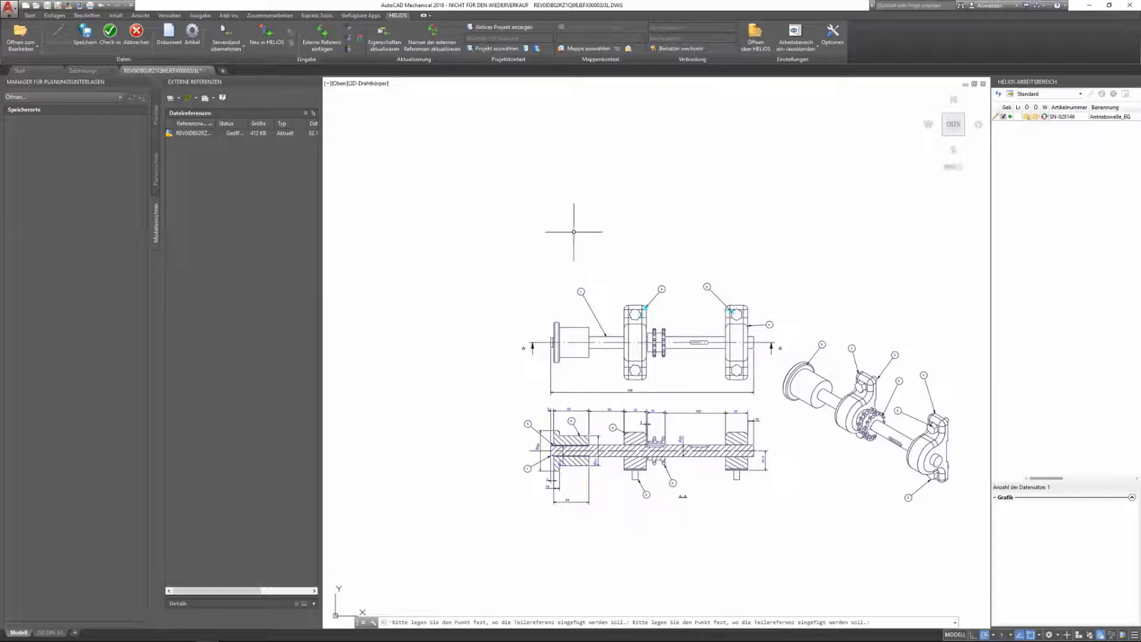
Step: Search the articles and insert a part reference for Flansch bearbeitet at the leader tip on the flange in the isometric view
click(350, 29)
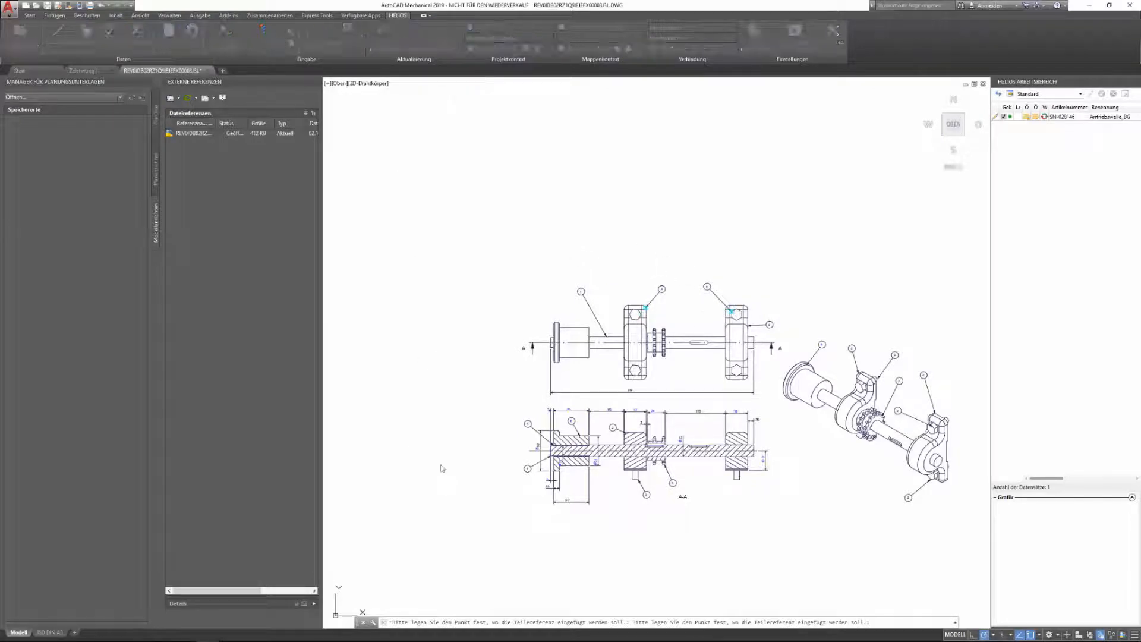
click(335, 478)
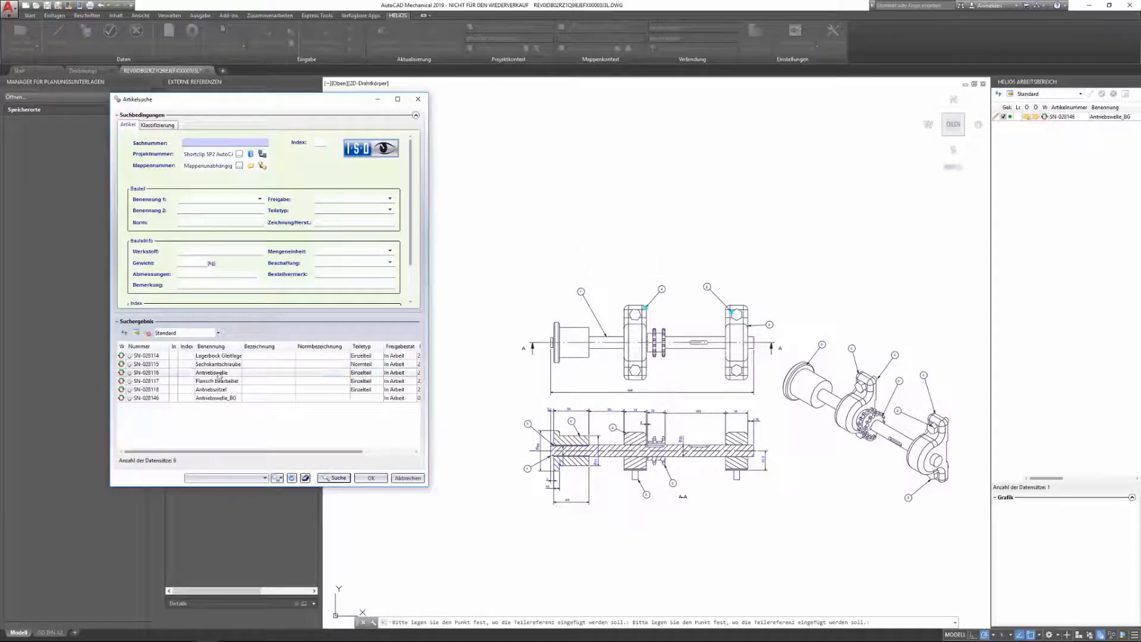
click(221, 381)
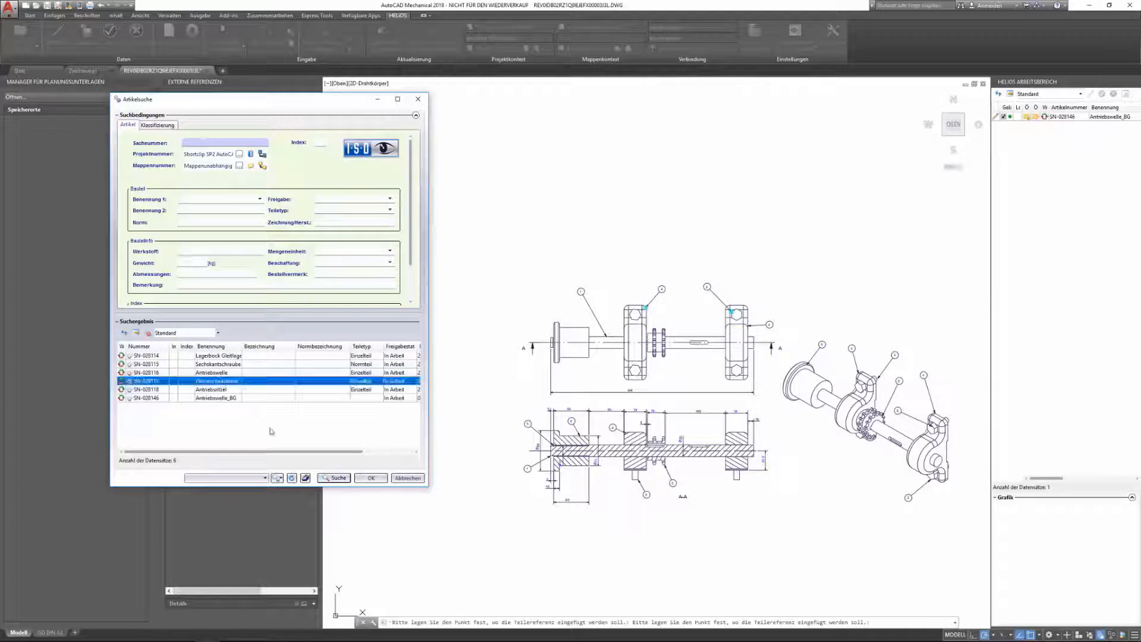
click(369, 477)
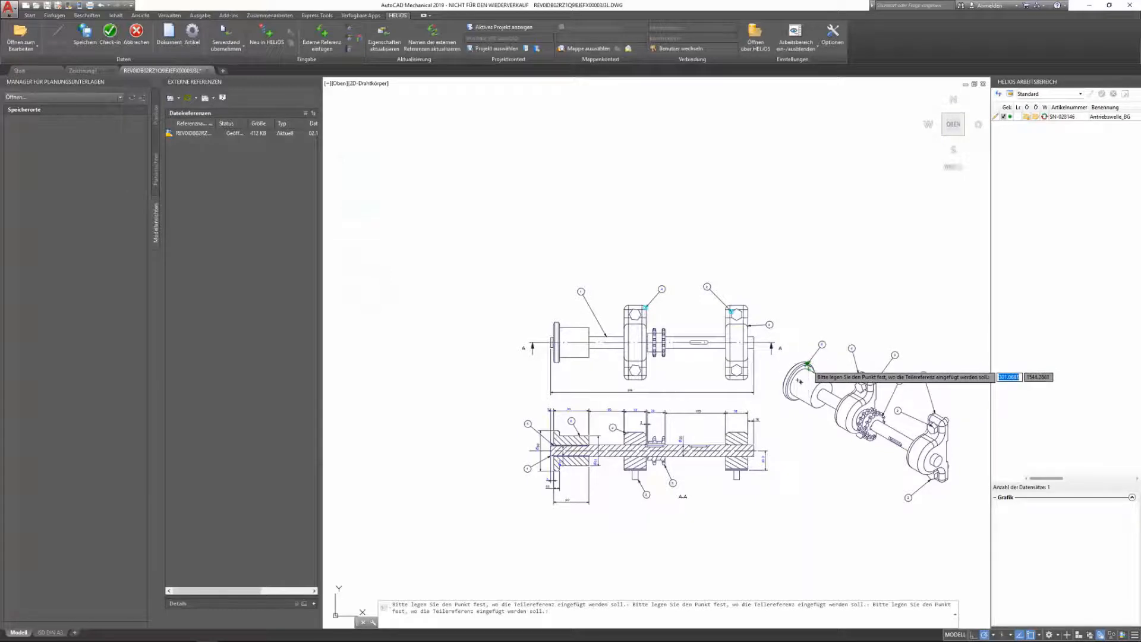
click(808, 363)
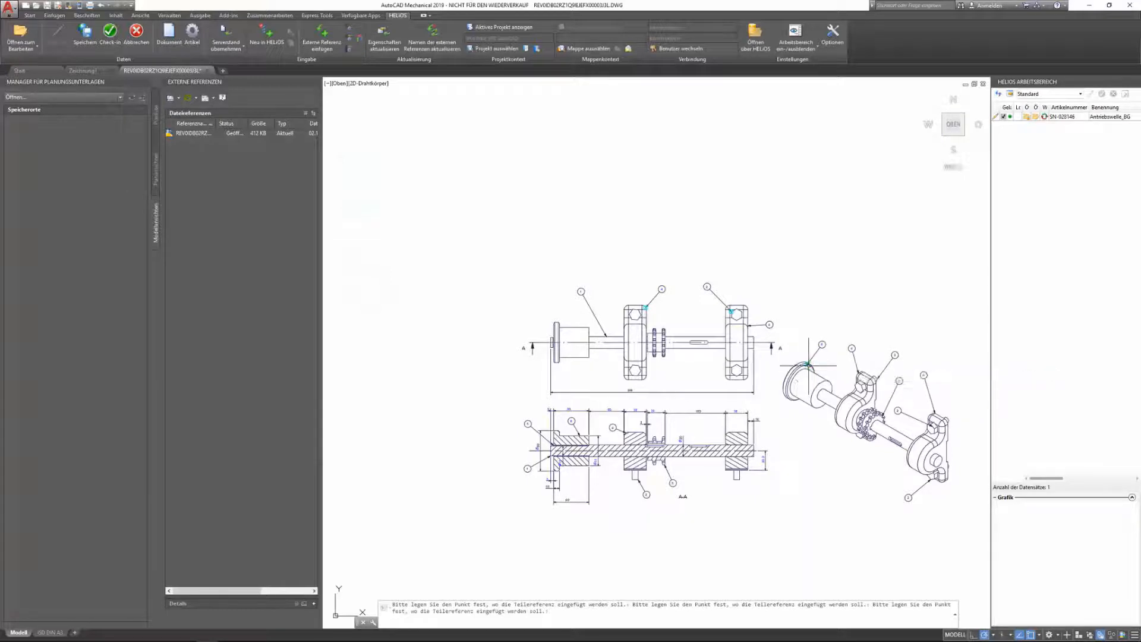
Step: Search the articles and insert a part reference for Antriebsritzel at the leader tip on the sprocket in section view A-A
click(348, 30)
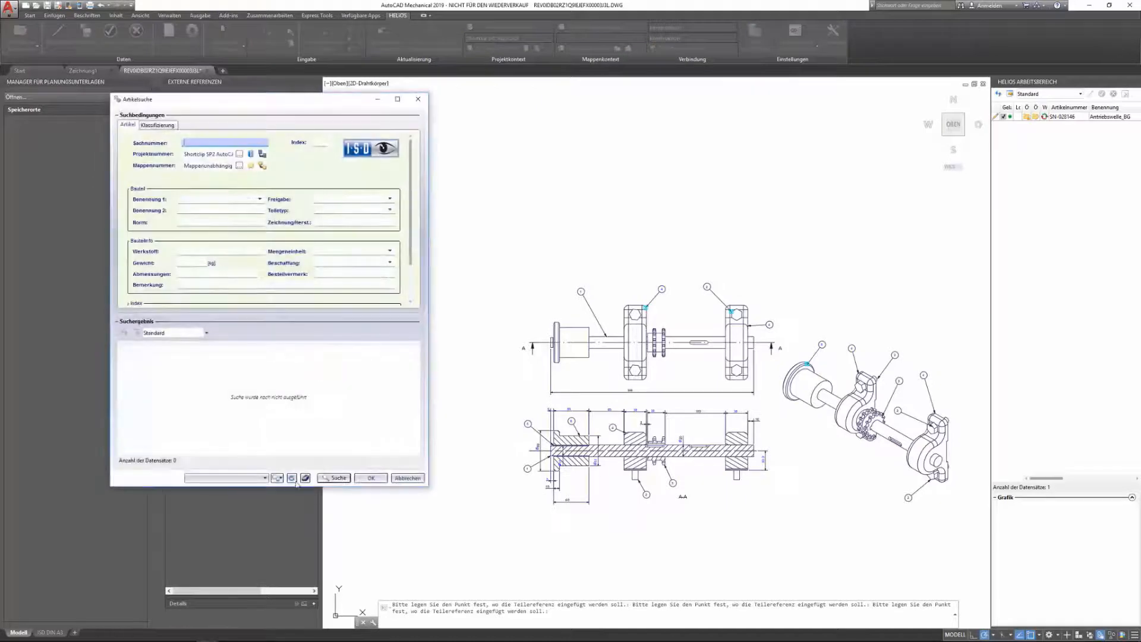
click(339, 478)
click(236, 390)
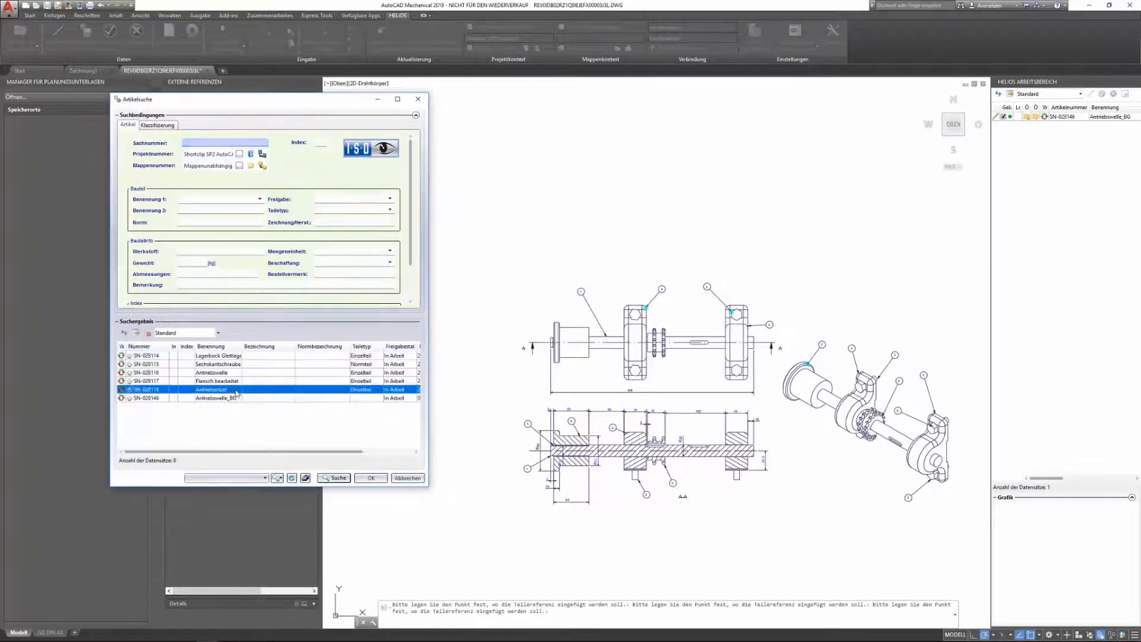
click(370, 477)
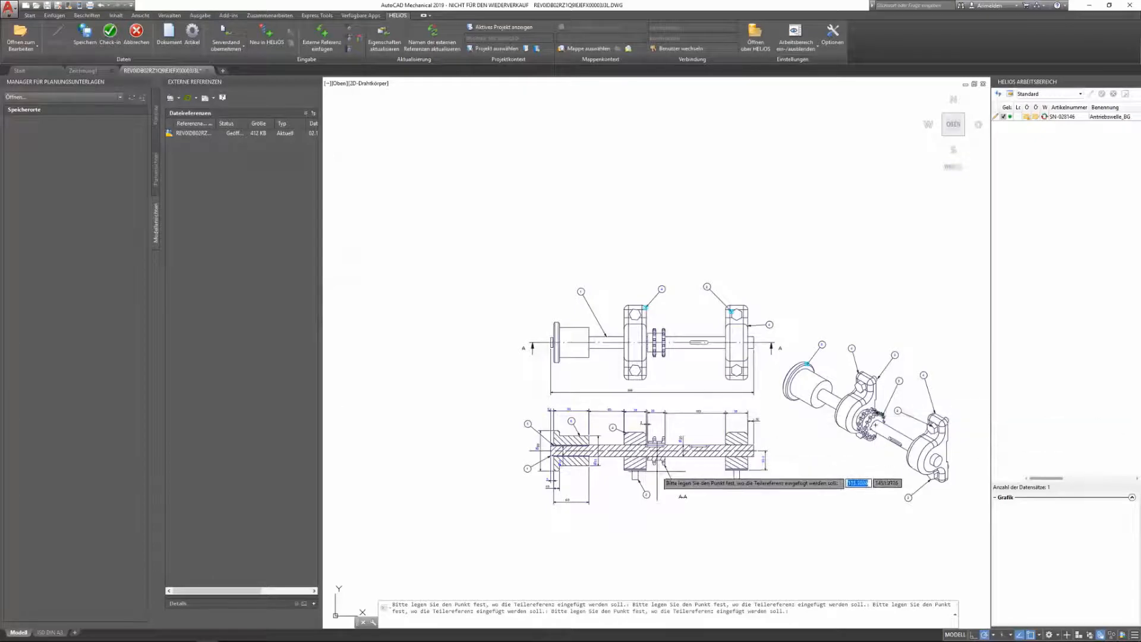
click(664, 465)
click(666, 465)
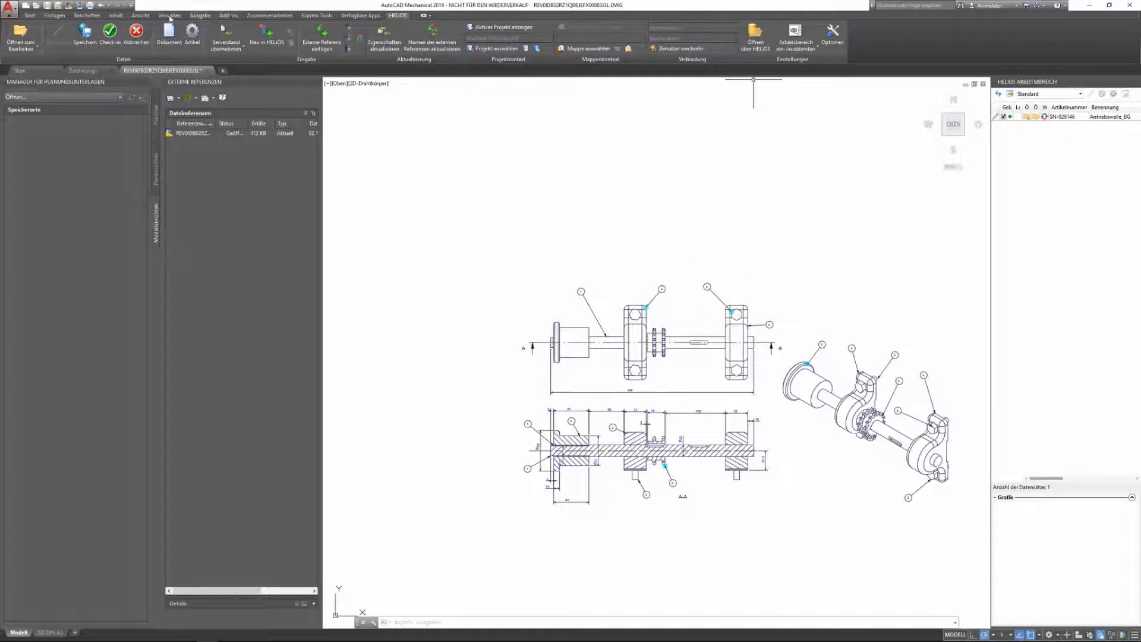
Step: Create a parts list from the MAIN bill of materials in the ISO DIN A3 layout, placed at the drawing frame's upper right inner corner
click(87, 16)
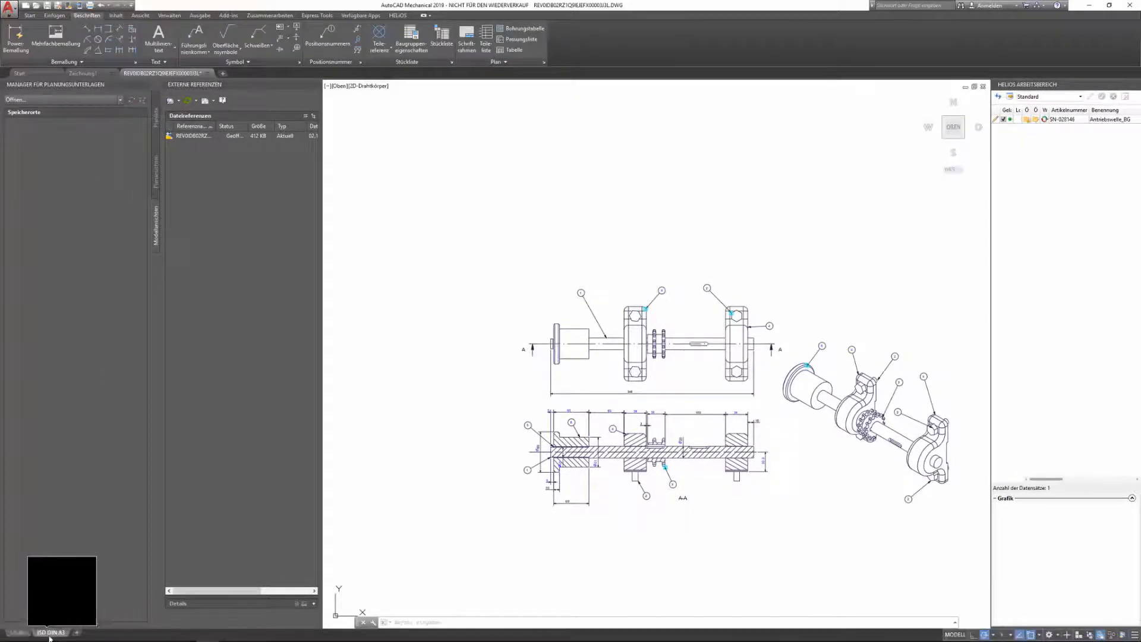
click(50, 633)
click(486, 35)
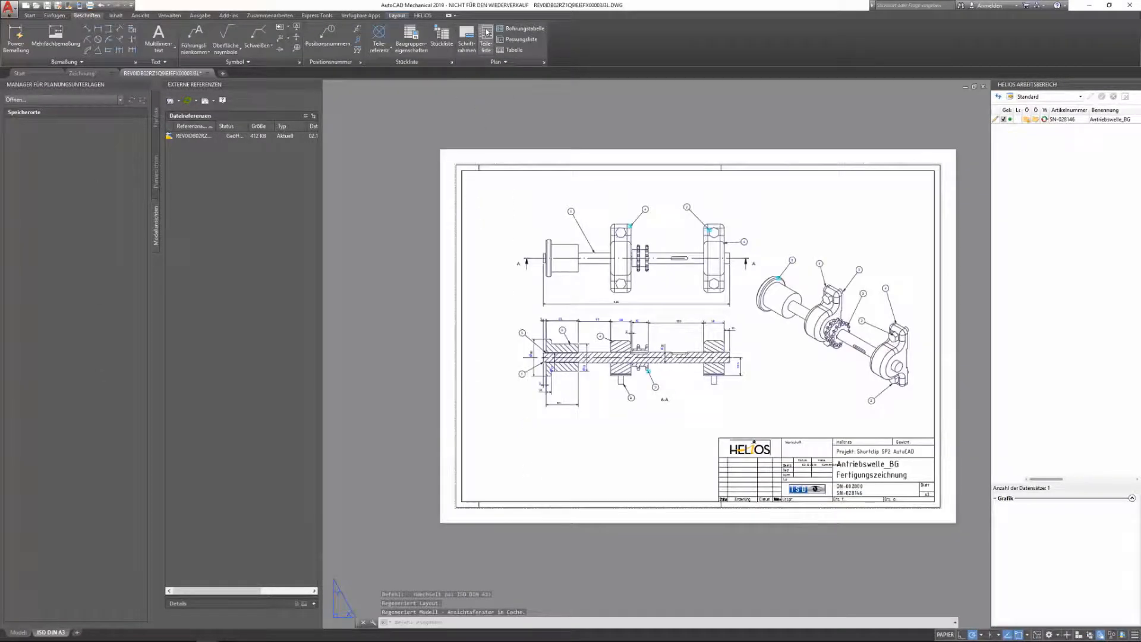
key(Return)
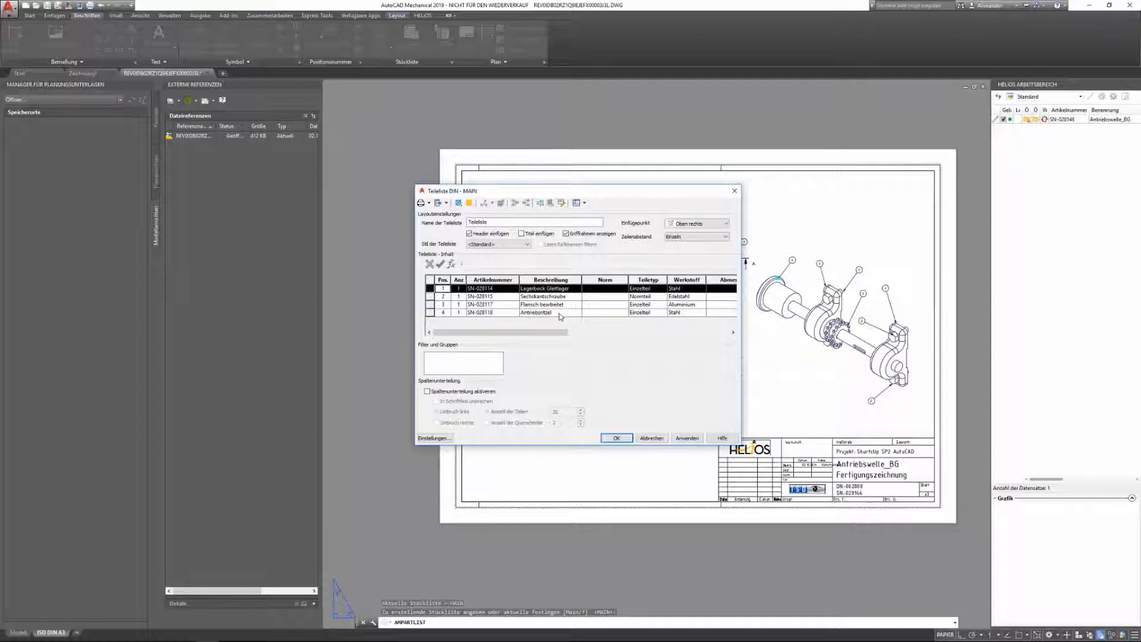
click(616, 438)
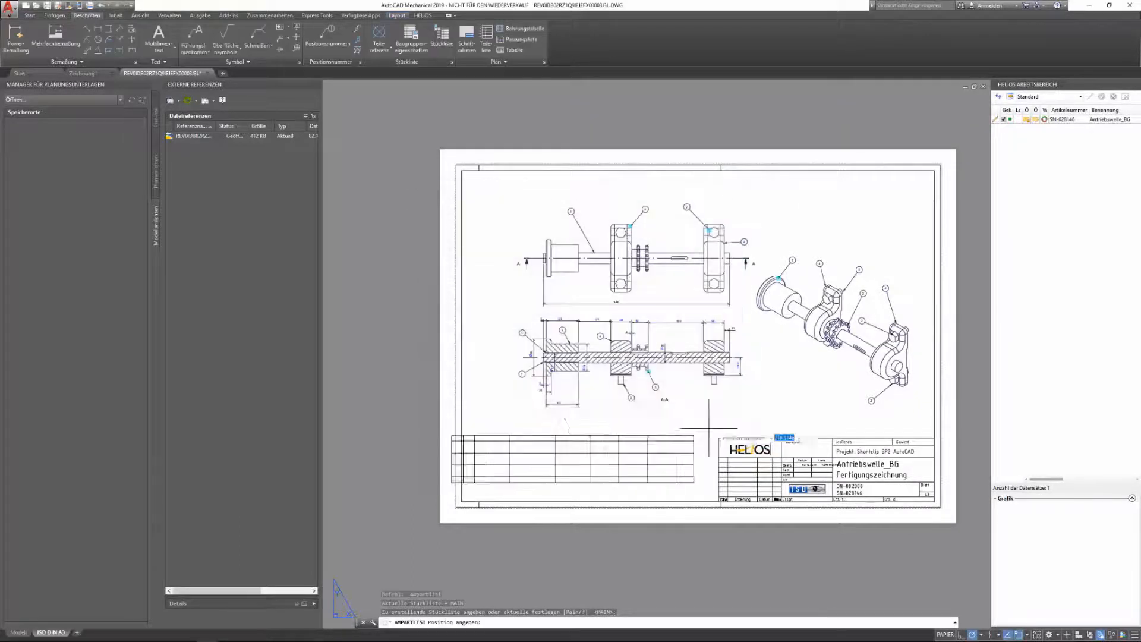
click(933, 172)
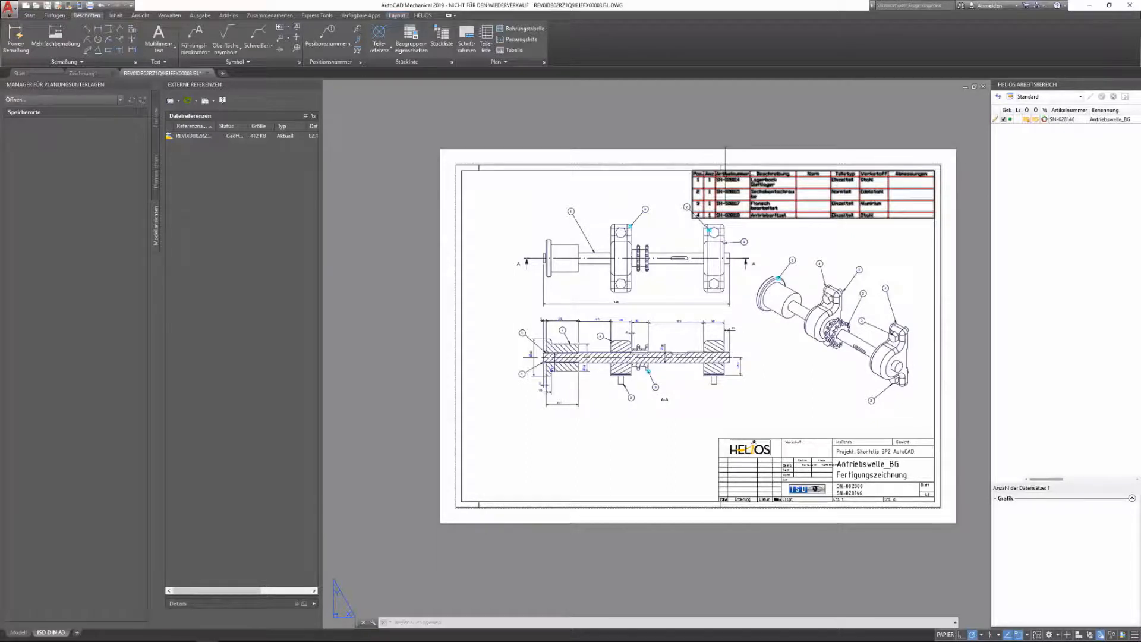
Step: Transfer the product structure of Antriebswelle_BG from CAD to HELiOS and check it in the article's product structure view
click(422, 16)
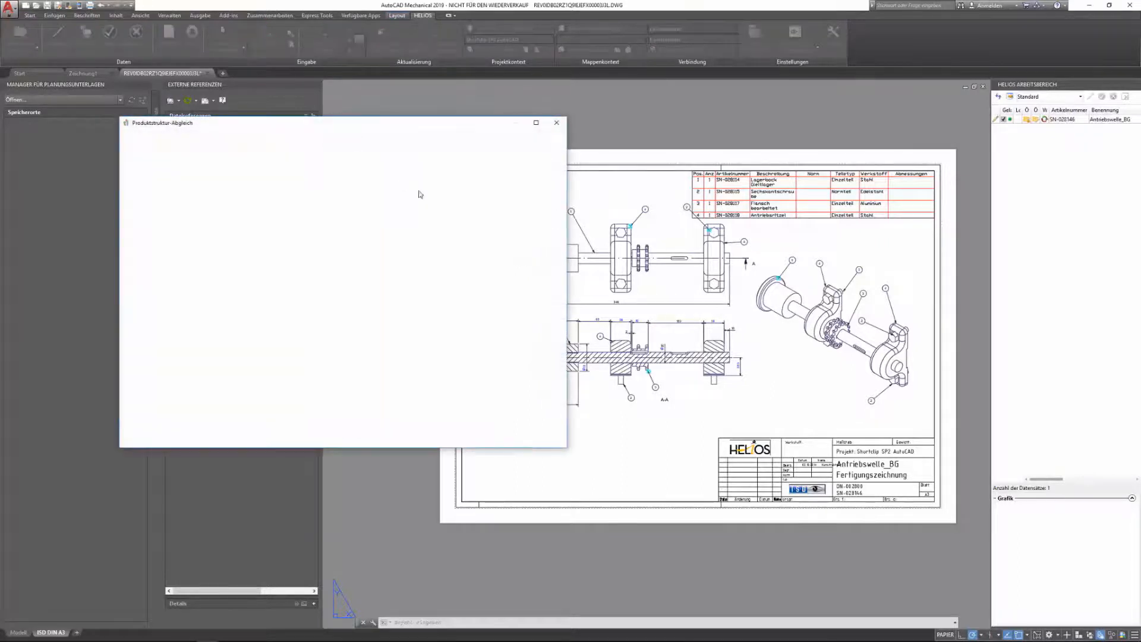
drag(388, 124, 599, 89)
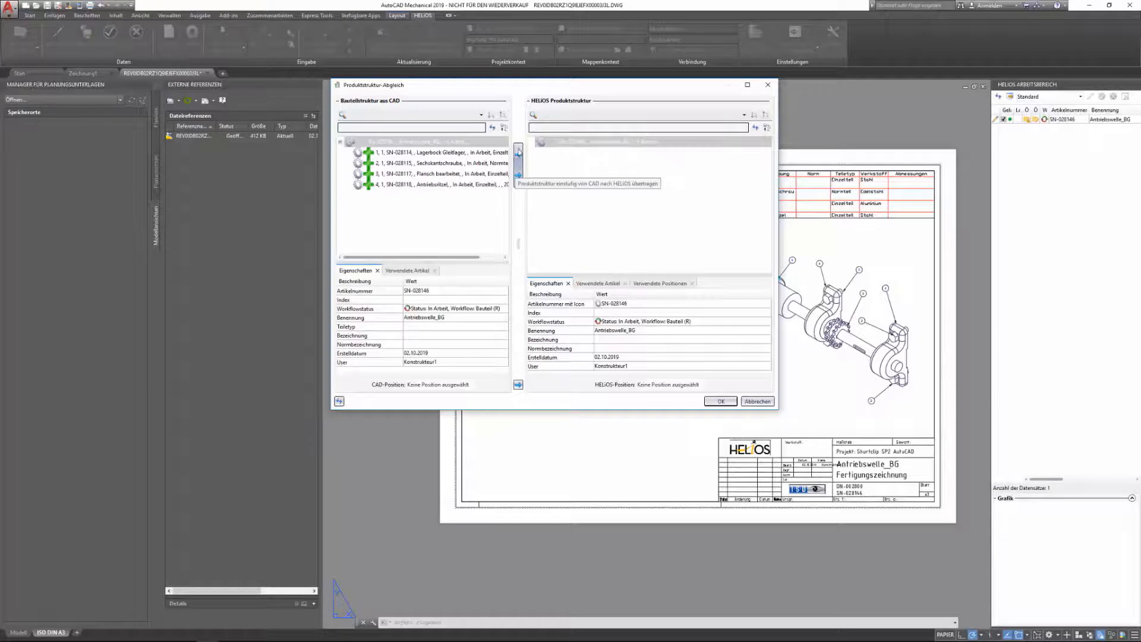
click(518, 153)
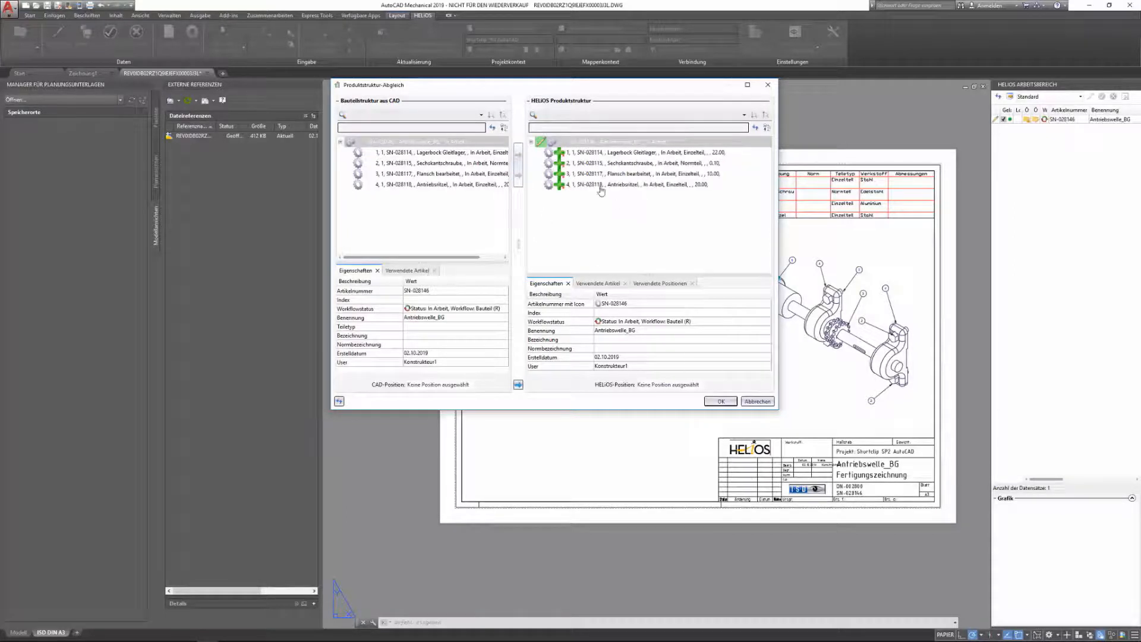
click(592, 141)
right_click(592, 141)
click(699, 367)
click(721, 401)
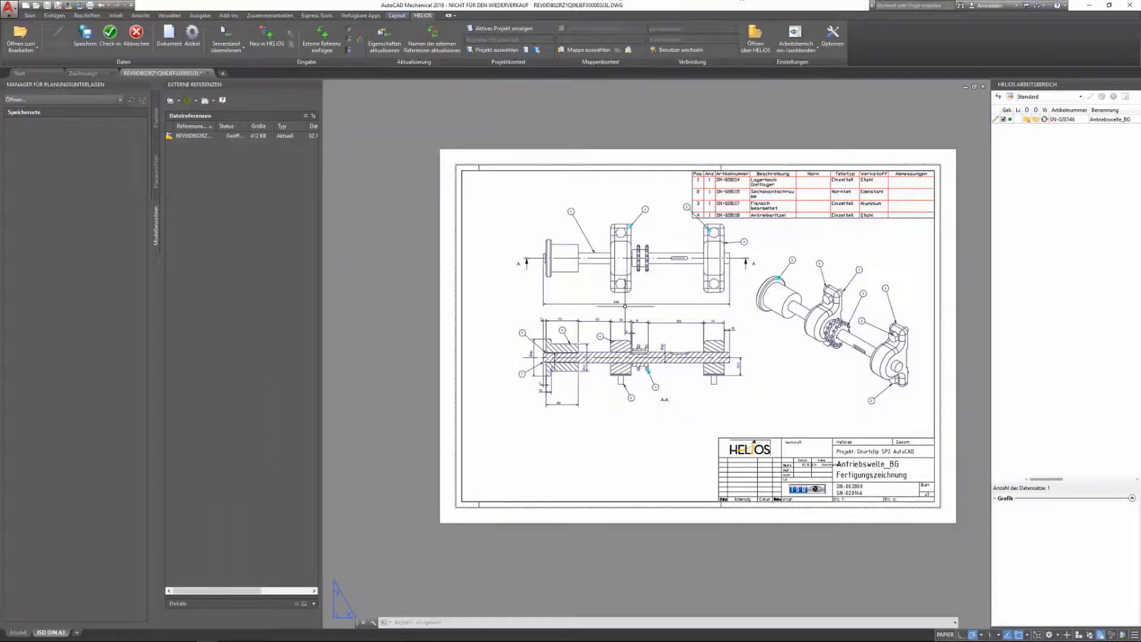
click(192, 37)
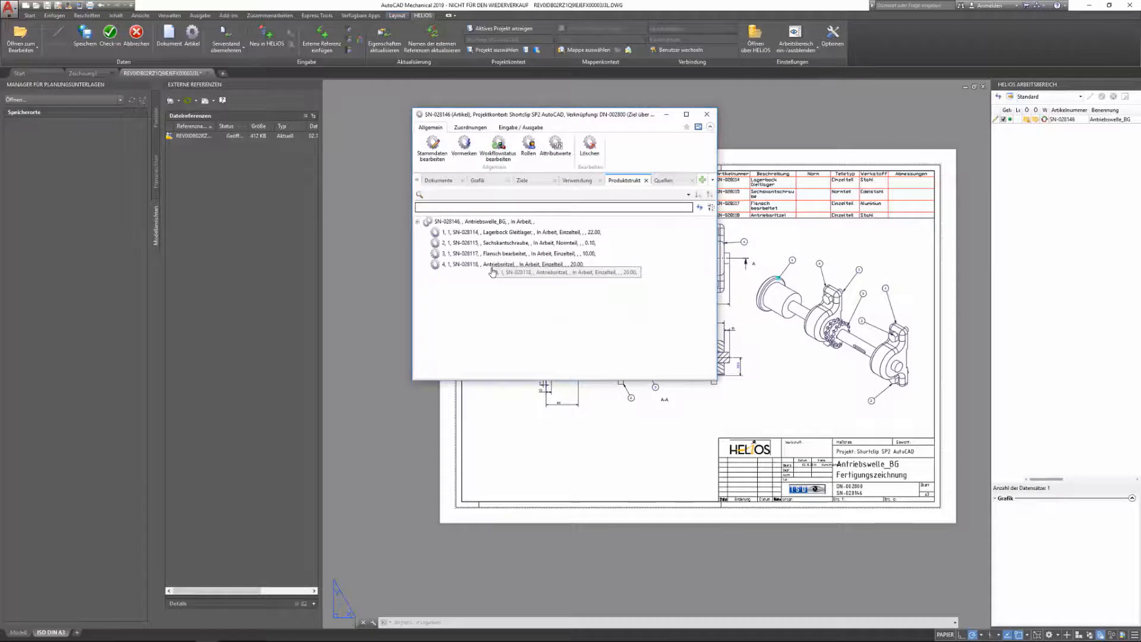
click(708, 114)
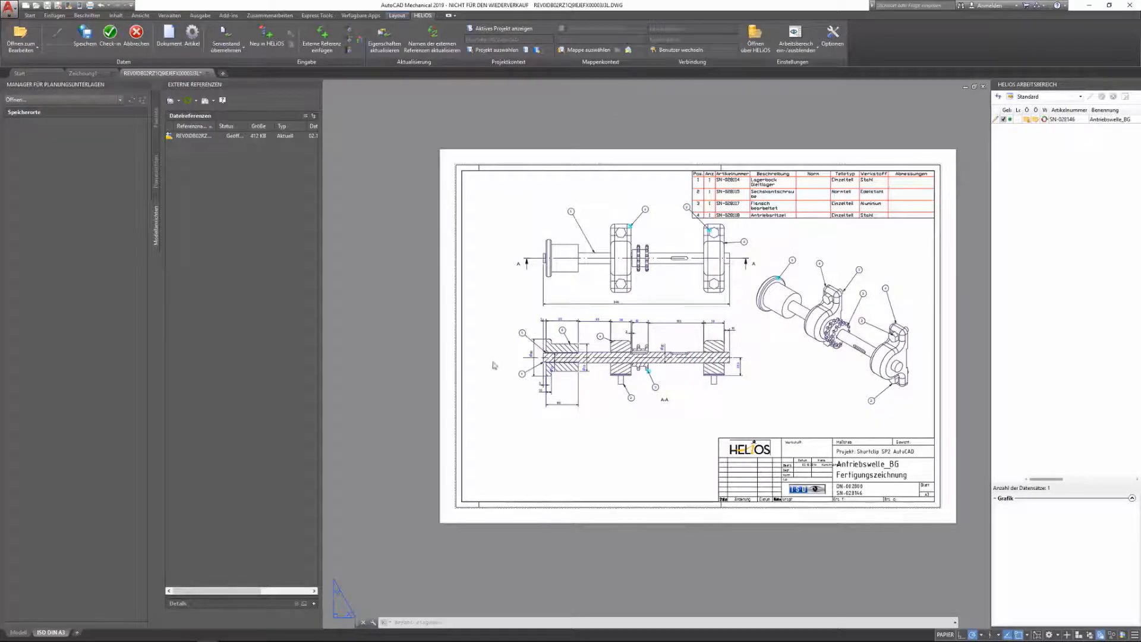
Step: Search the articles and insert a part reference for Antriebswelle at the leader tip on the shaft in the model's front view
click(16, 632)
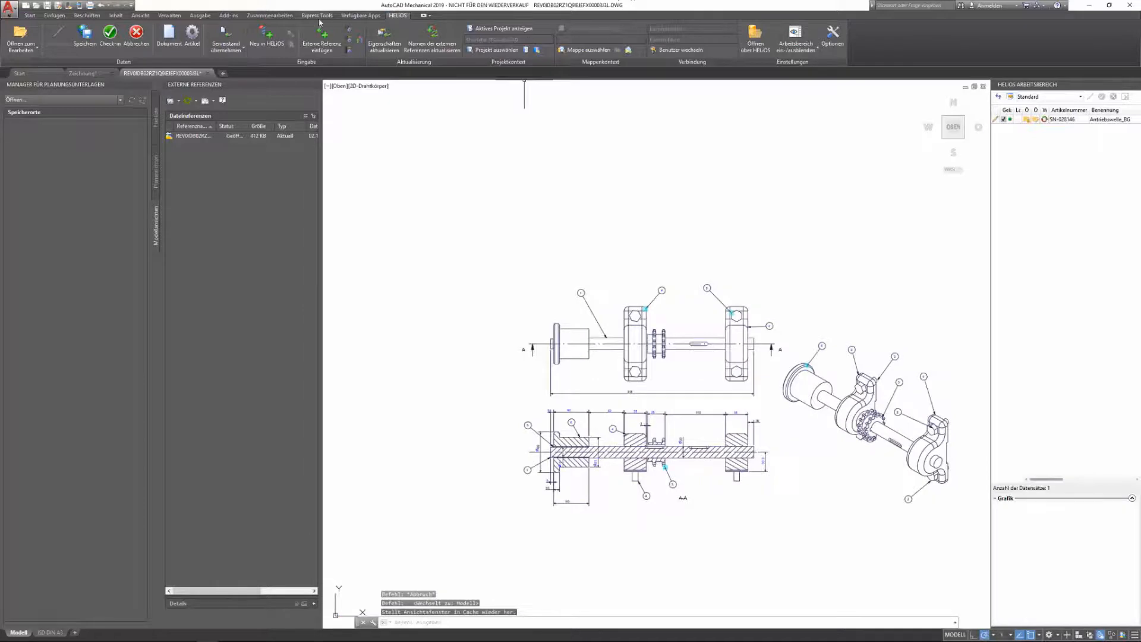
click(349, 29)
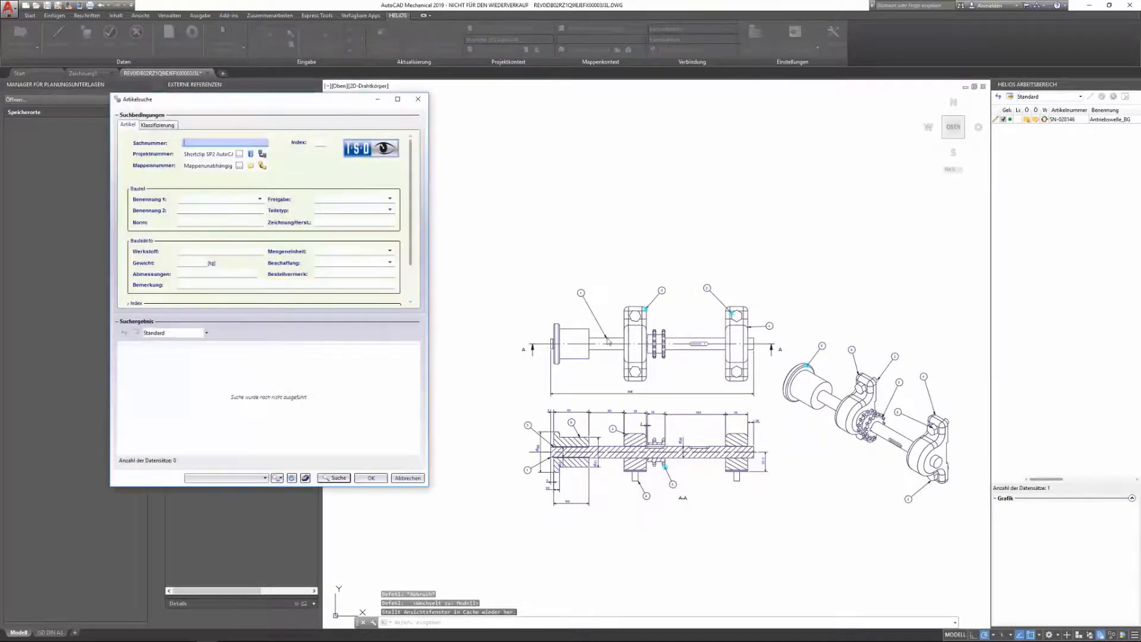
click(334, 478)
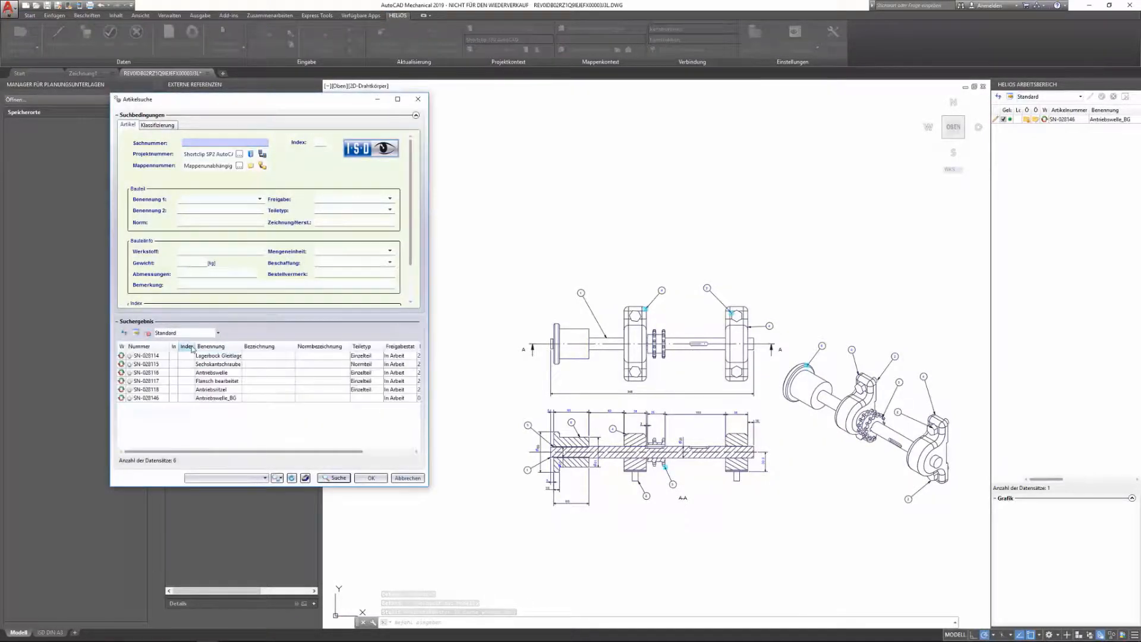
click(219, 376)
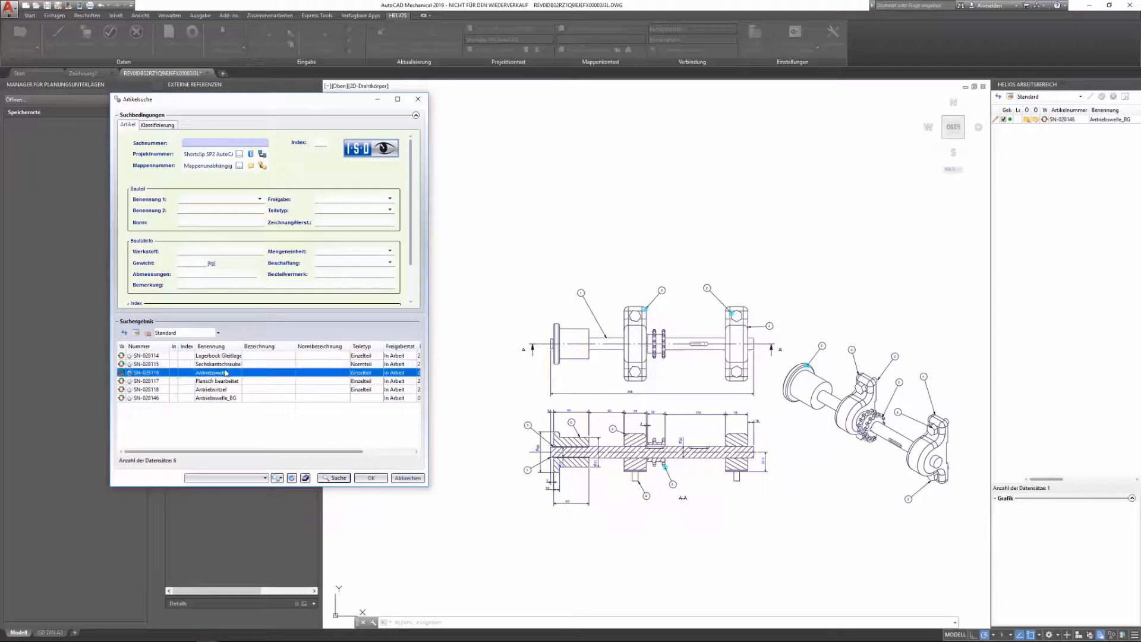
click(370, 478)
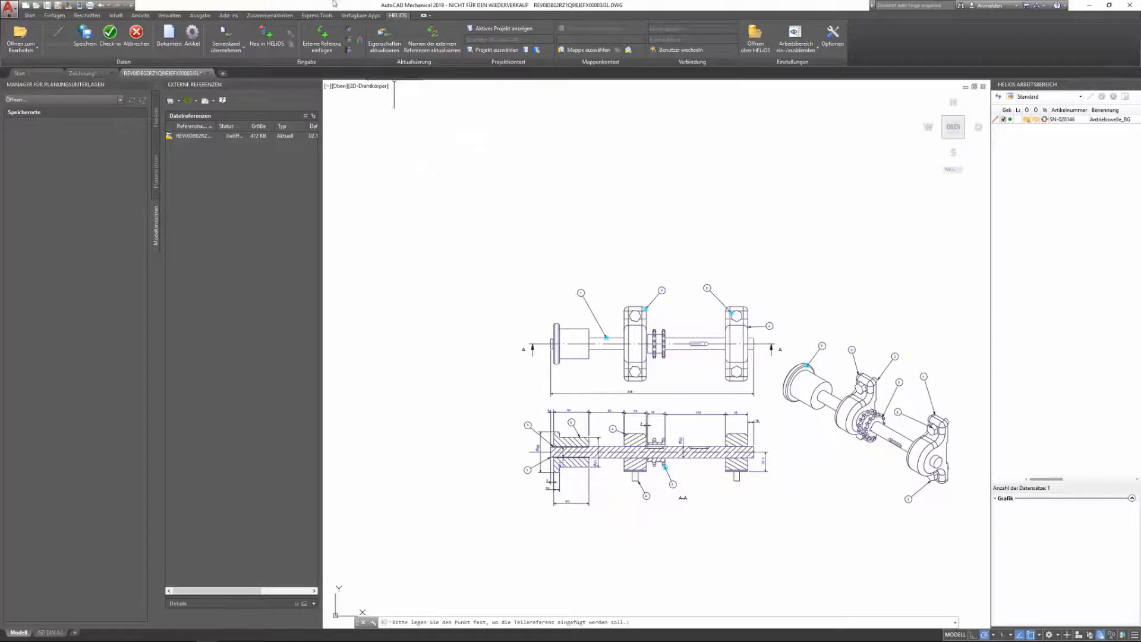
Step: In the ISO DIN A3 layout's parts list, set the quantity of Sechskantschraube to 4 and of Lagerbock Gleitlager to 2
click(60, 633)
double_click(772, 186)
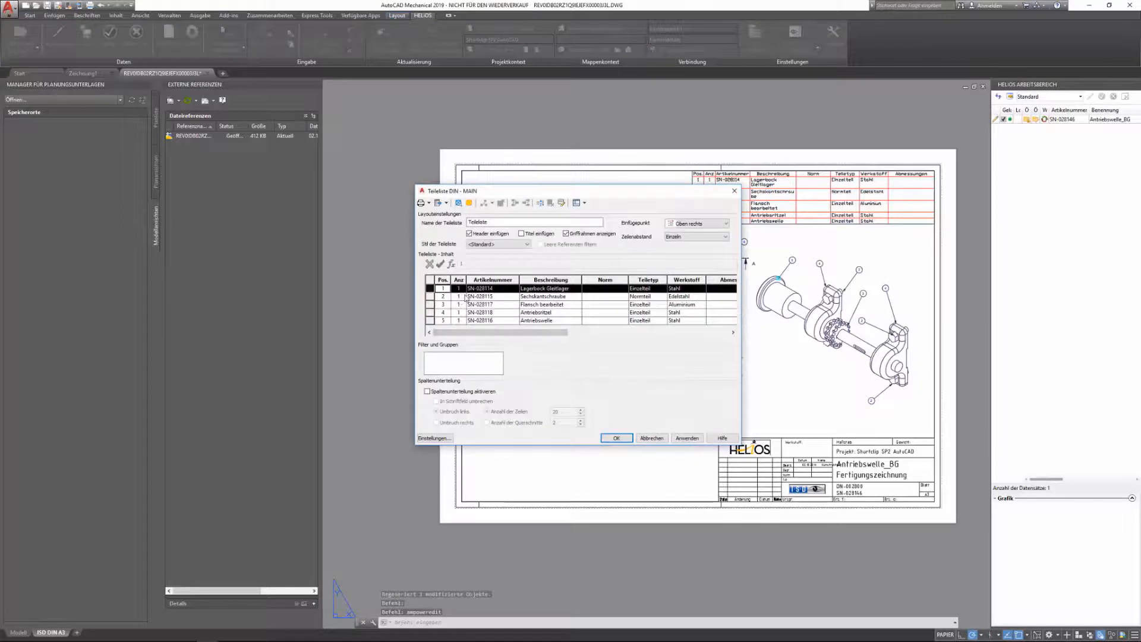
double_click(461, 296)
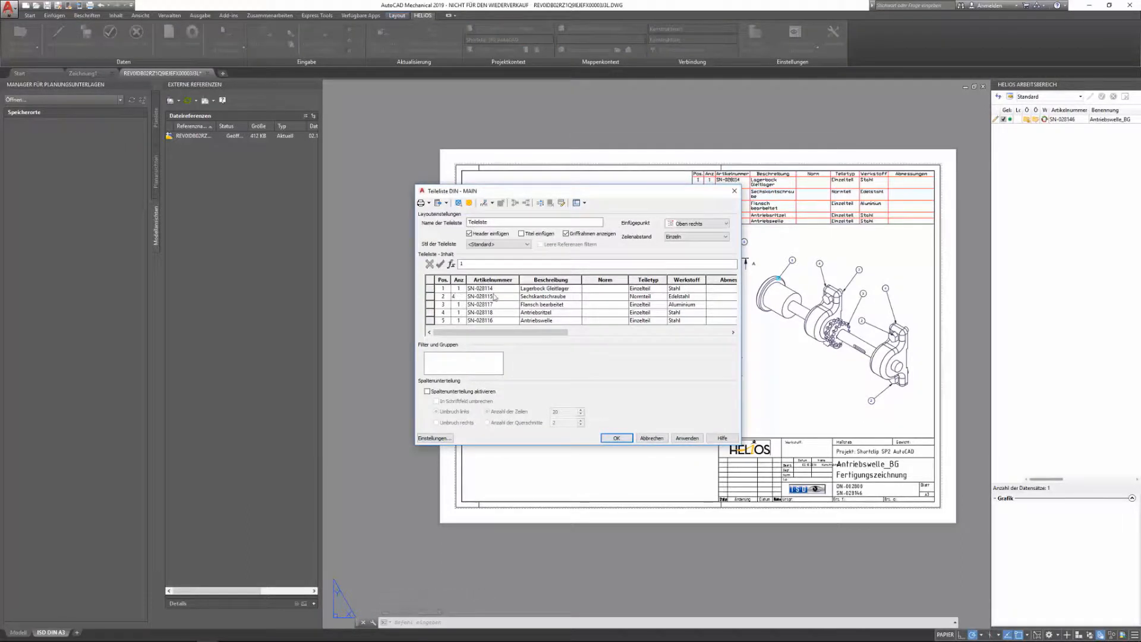
click(461, 291)
text(2)
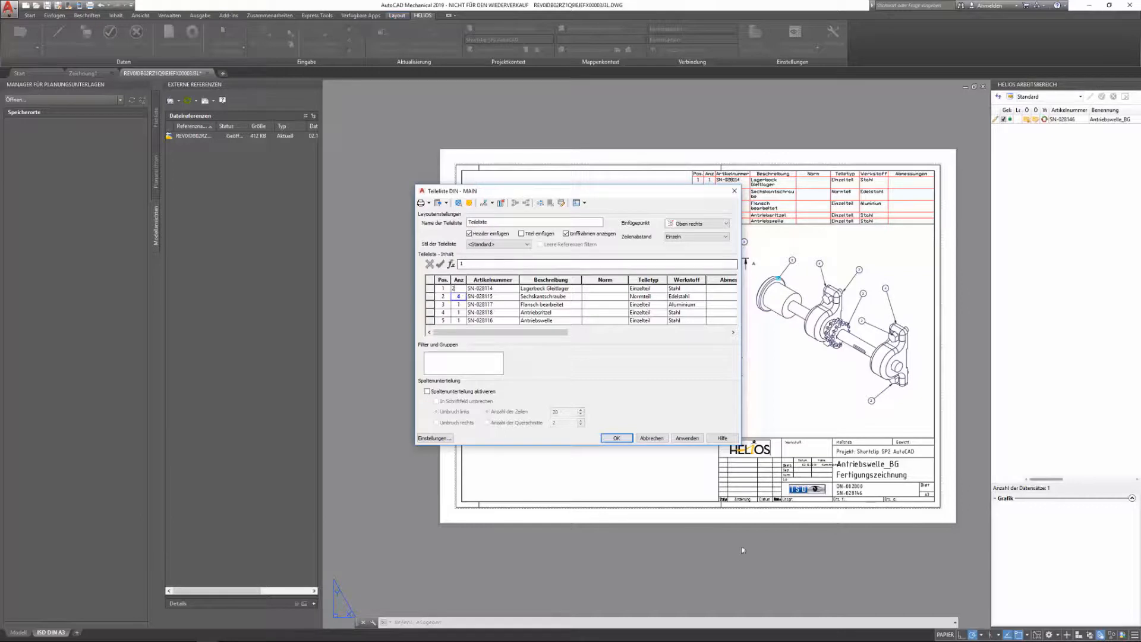
click(616, 439)
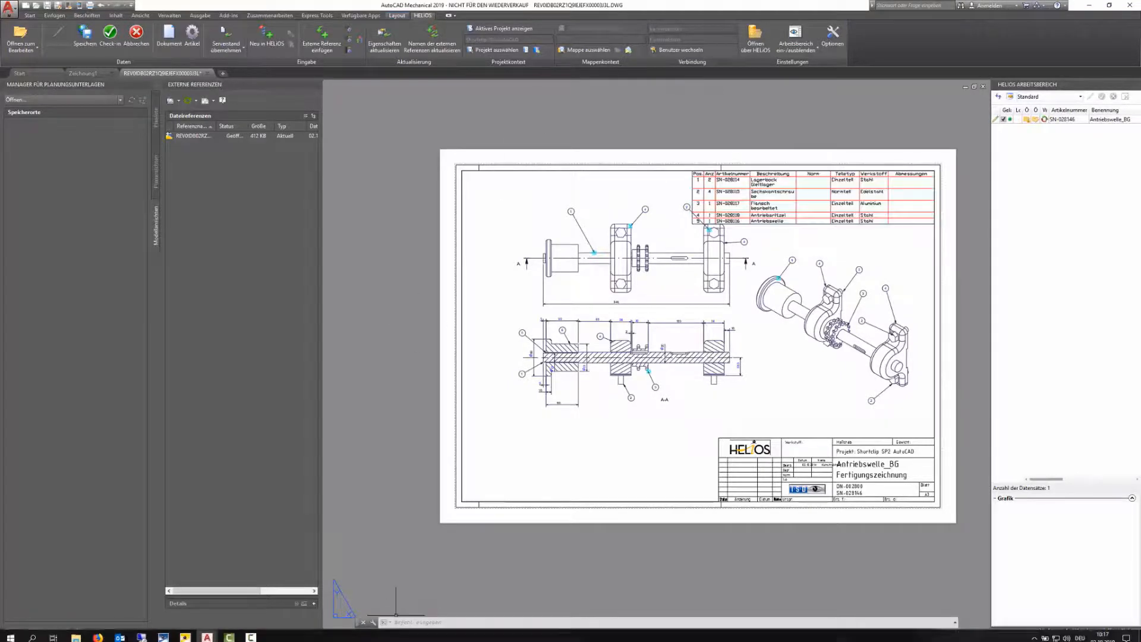
Step: Switch to HELiOS Desktop, refresh the project's article list and change Benennung 1 of the article Flansch bearbeitet to Flansch
click(229, 632)
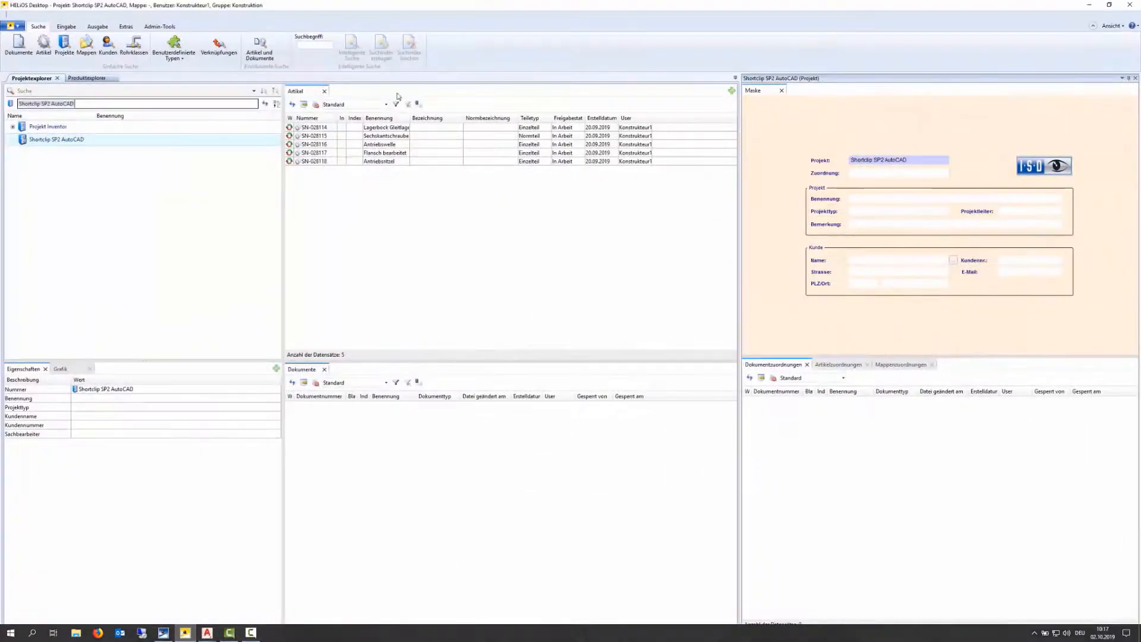
click(292, 105)
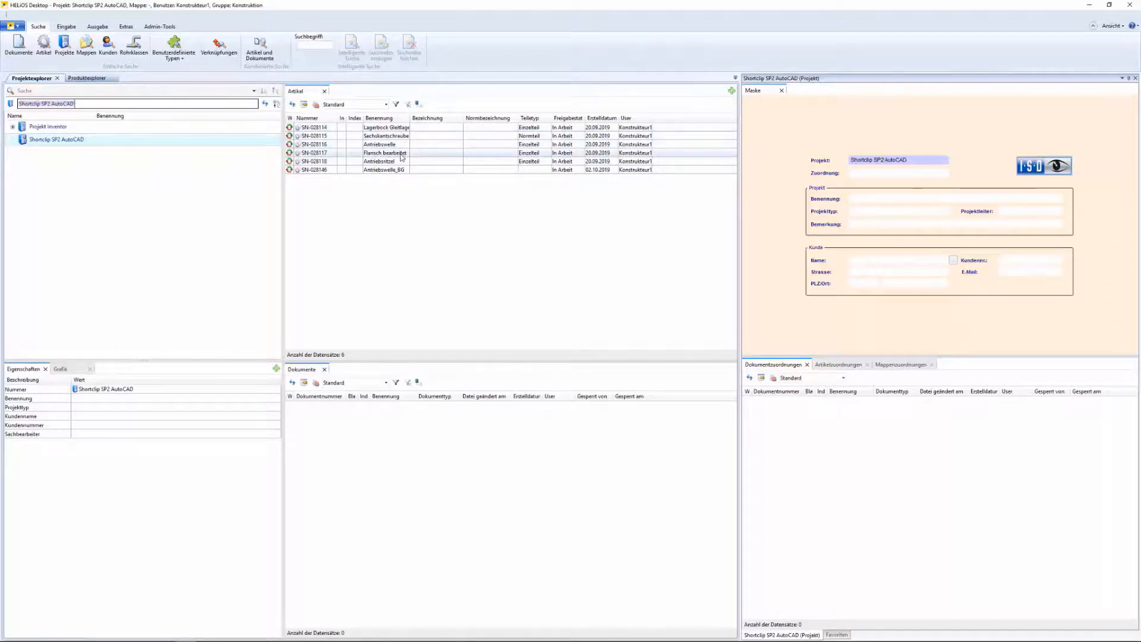
double_click(404, 155)
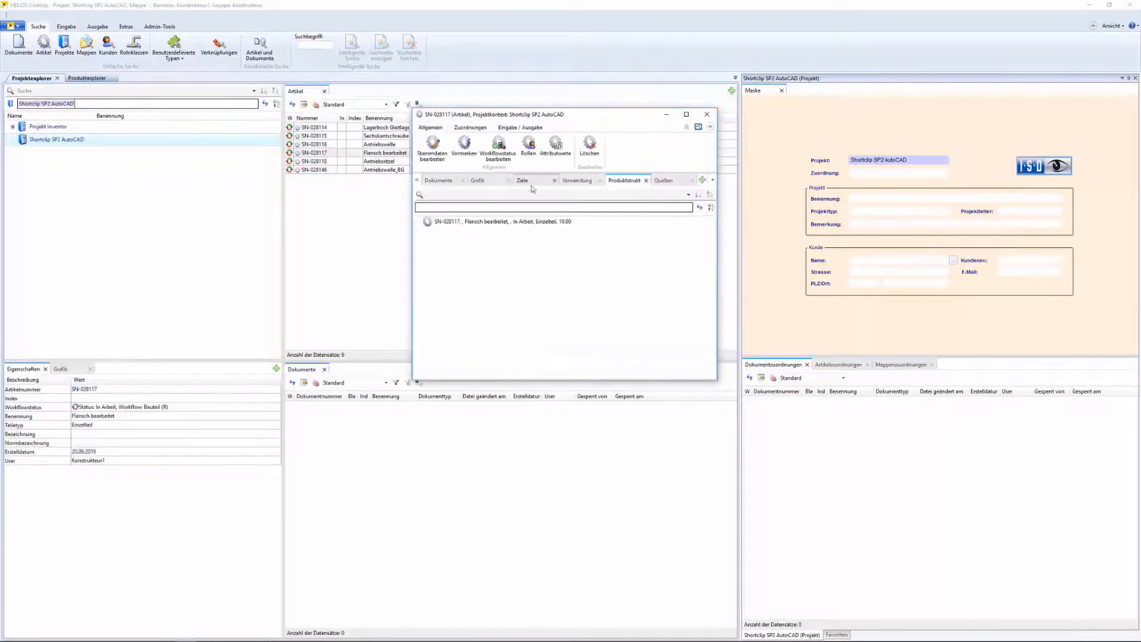
click(432, 157)
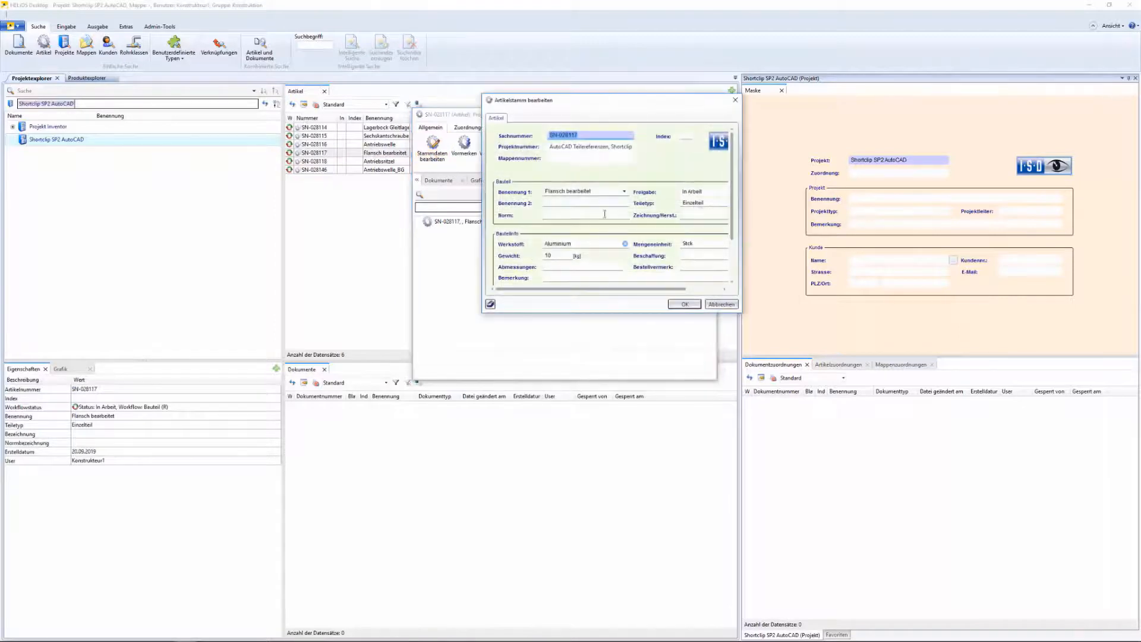
click(584, 192)
drag(596, 191, 565, 190)
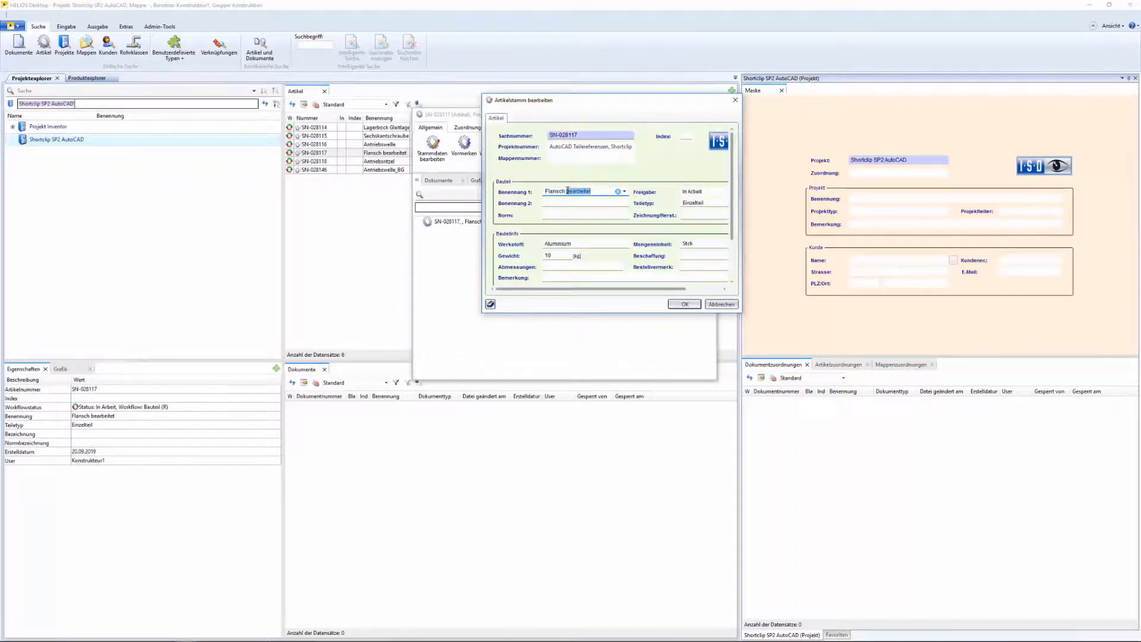
key(BackSpace)
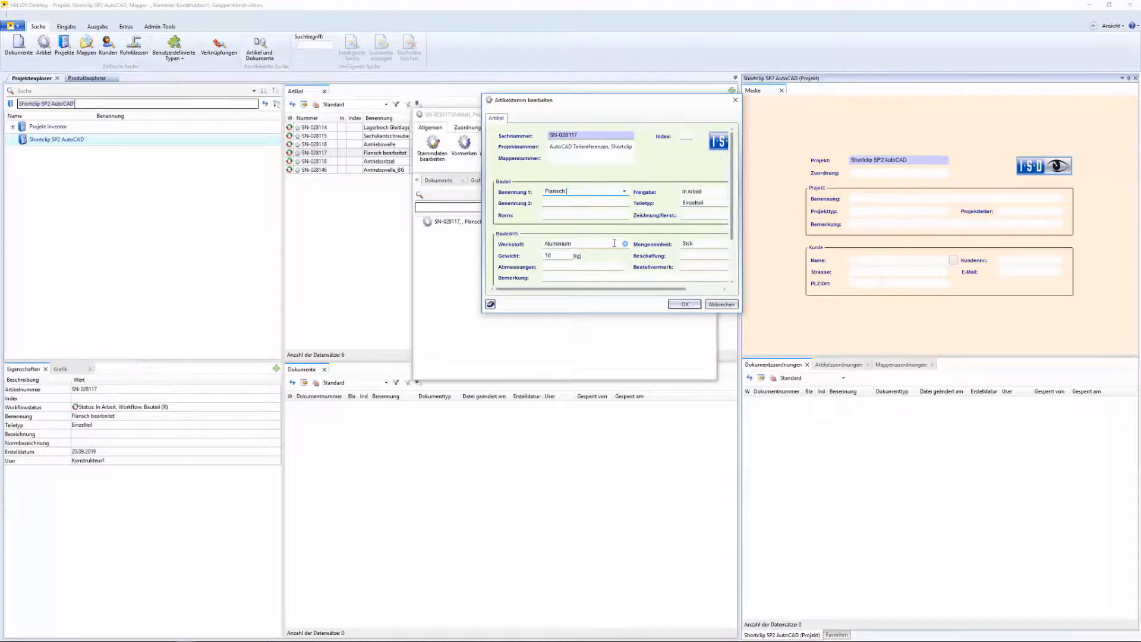
click(685, 305)
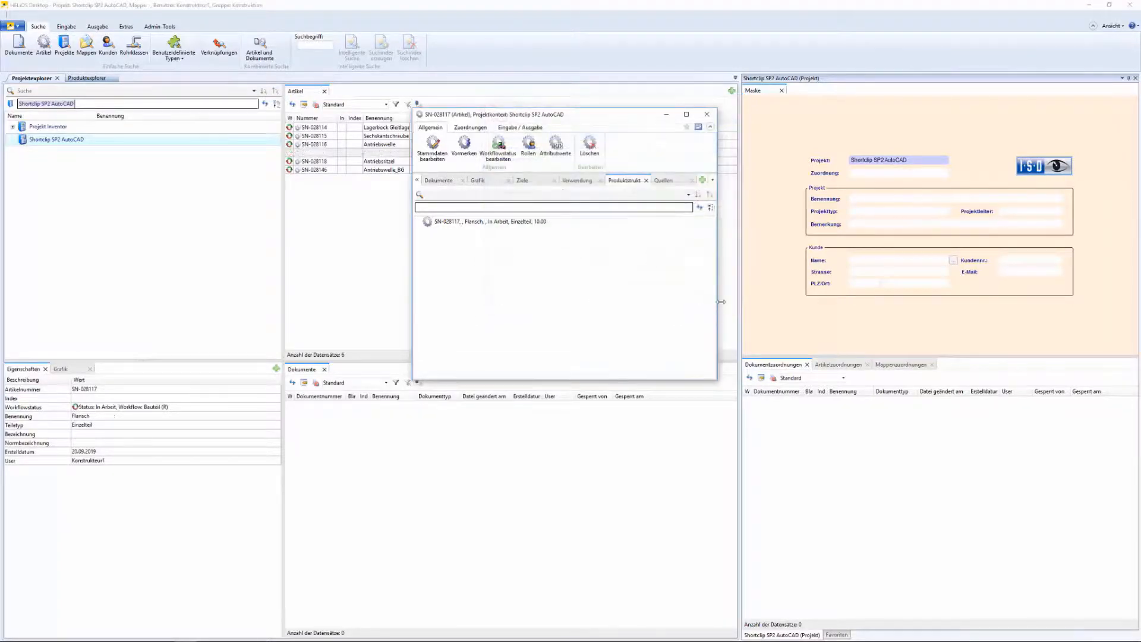
click(709, 115)
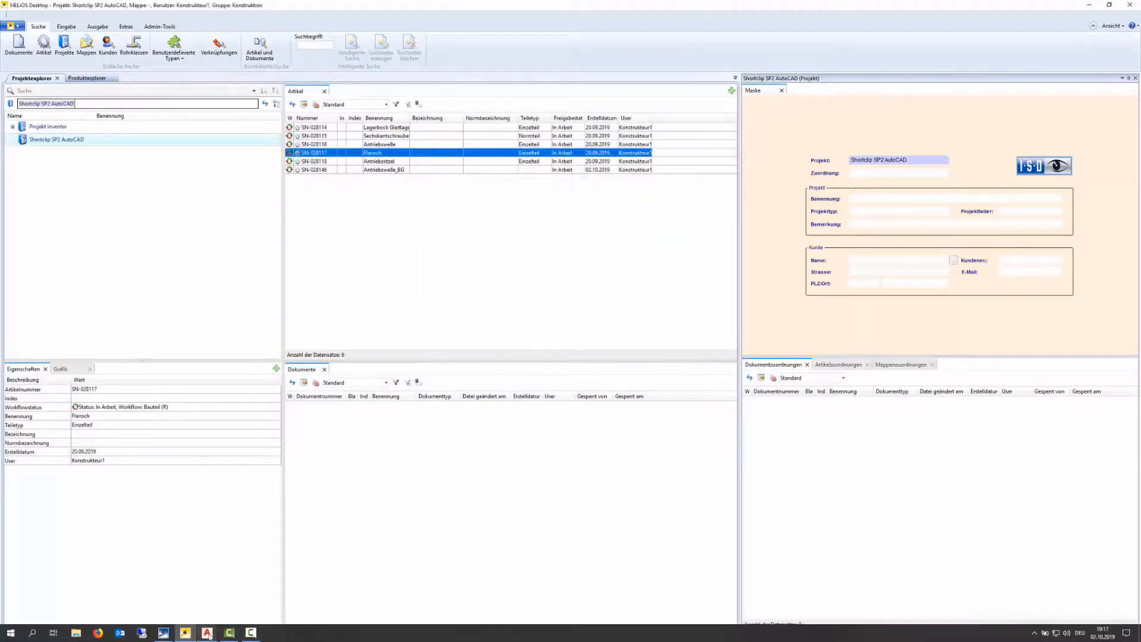
Step: Switch to the Antriebswelle_BG drawing in AutoCAD Mechanical, update its part reference data from HELiOS and save the drawing
mouse_move(208, 634)
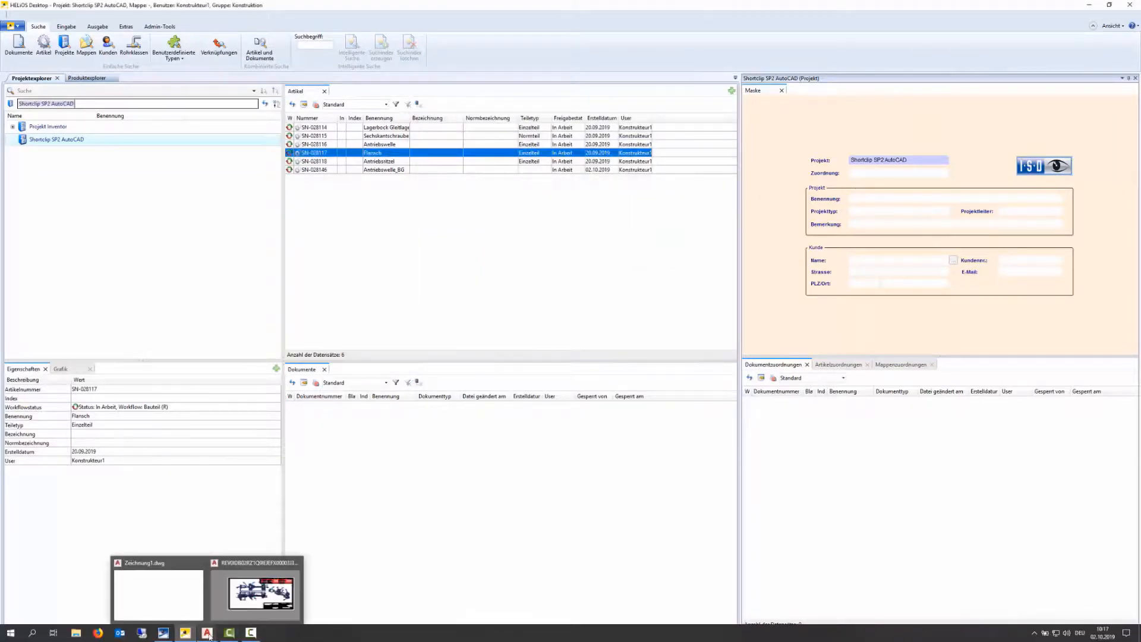
click(252, 606)
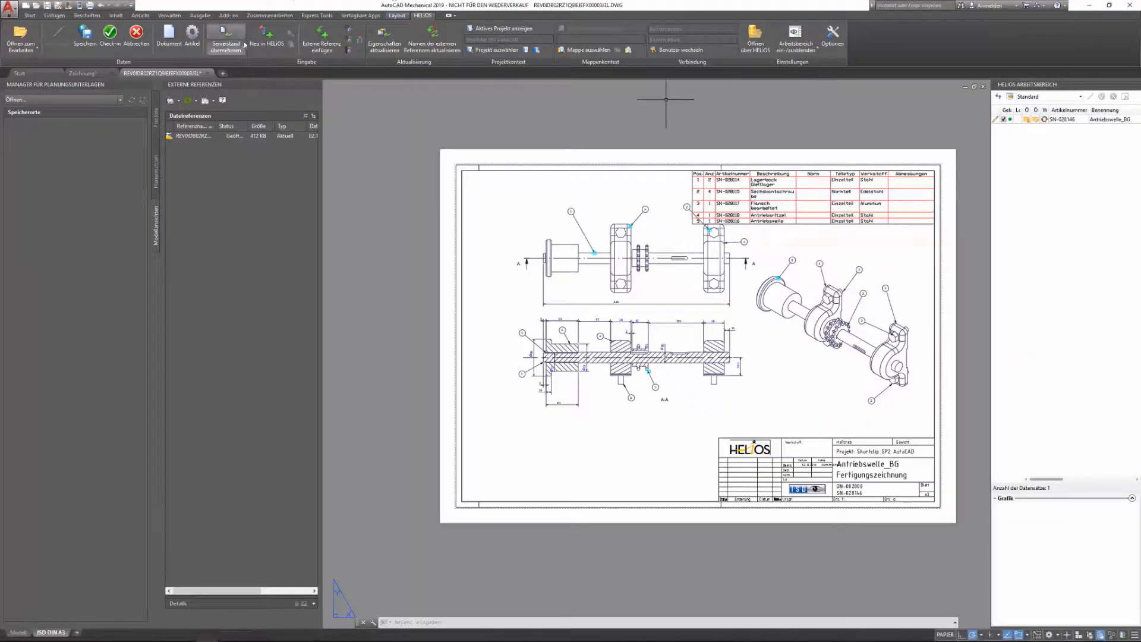
click(349, 51)
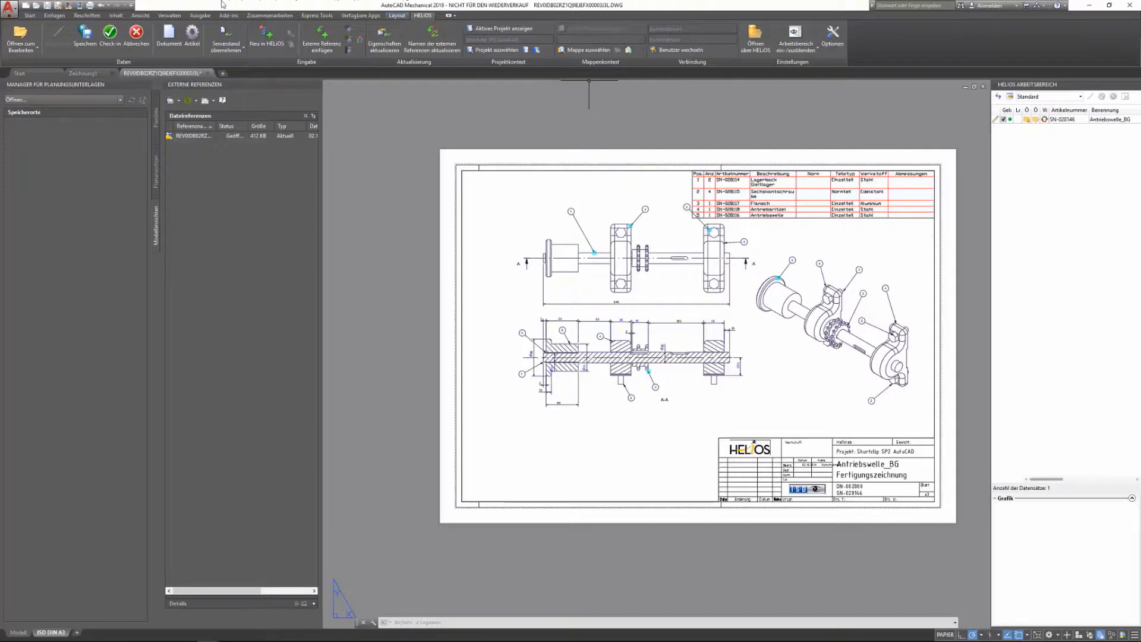
click(47, 5)
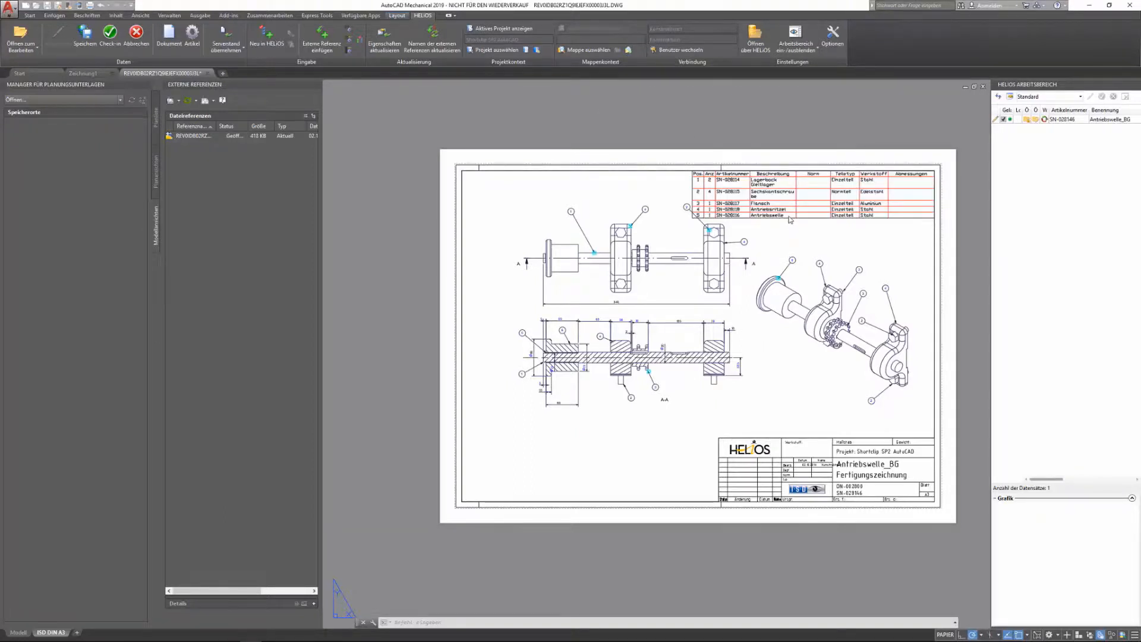
click(377, 46)
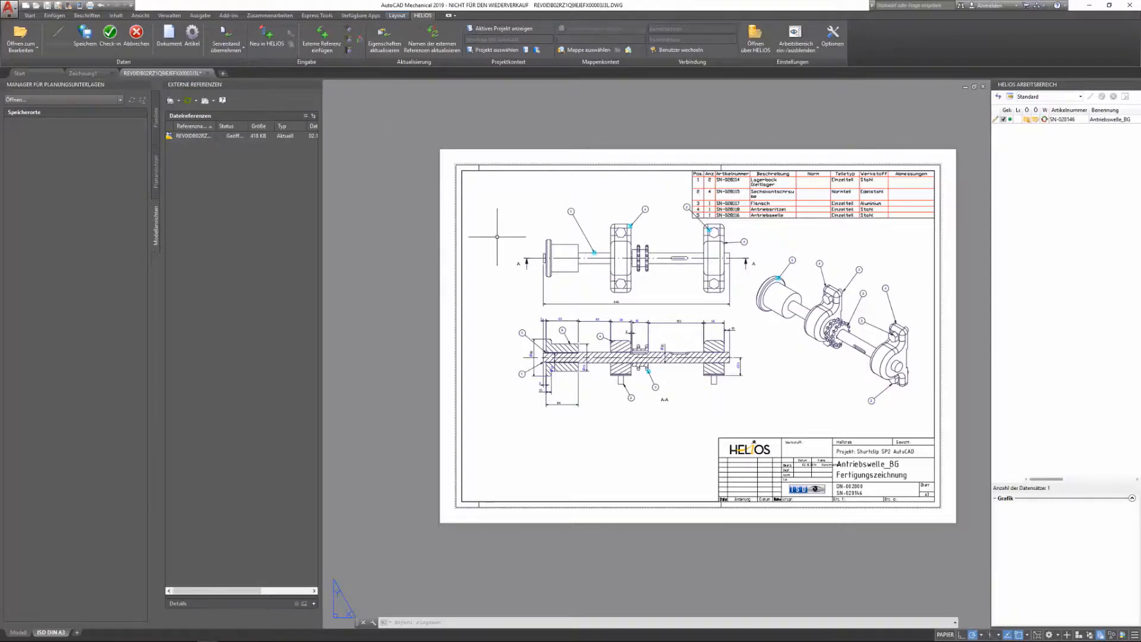
Step: Transfer the CAD product structure of Antriebswelle_BG to HELiOS with the position edits applied, and check it in the article's product structure view
click(360, 39)
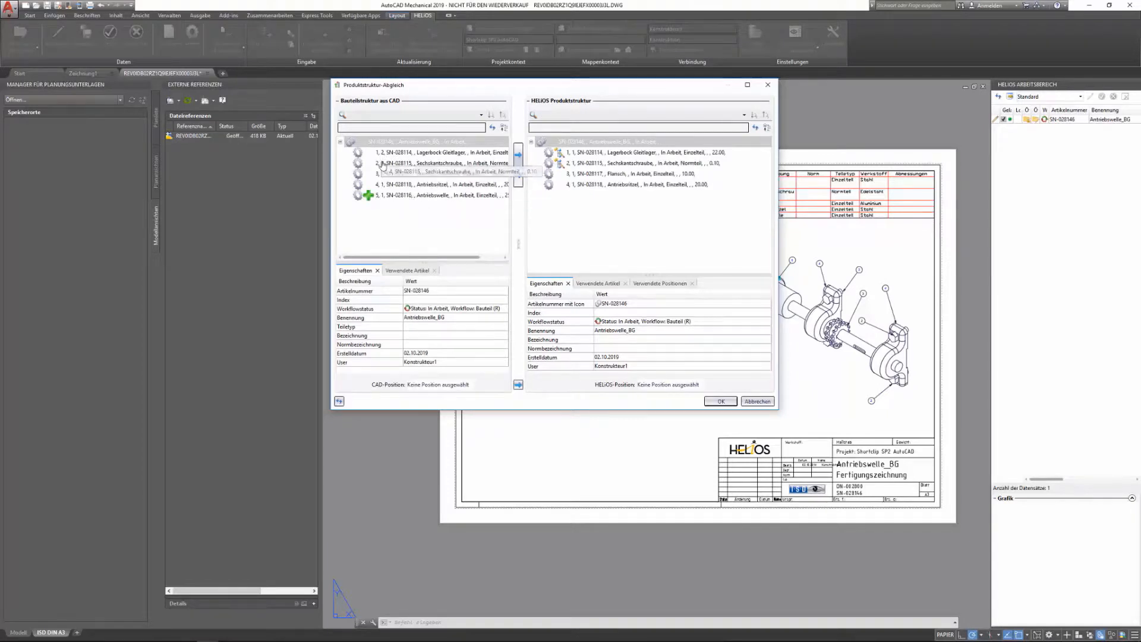
click(518, 176)
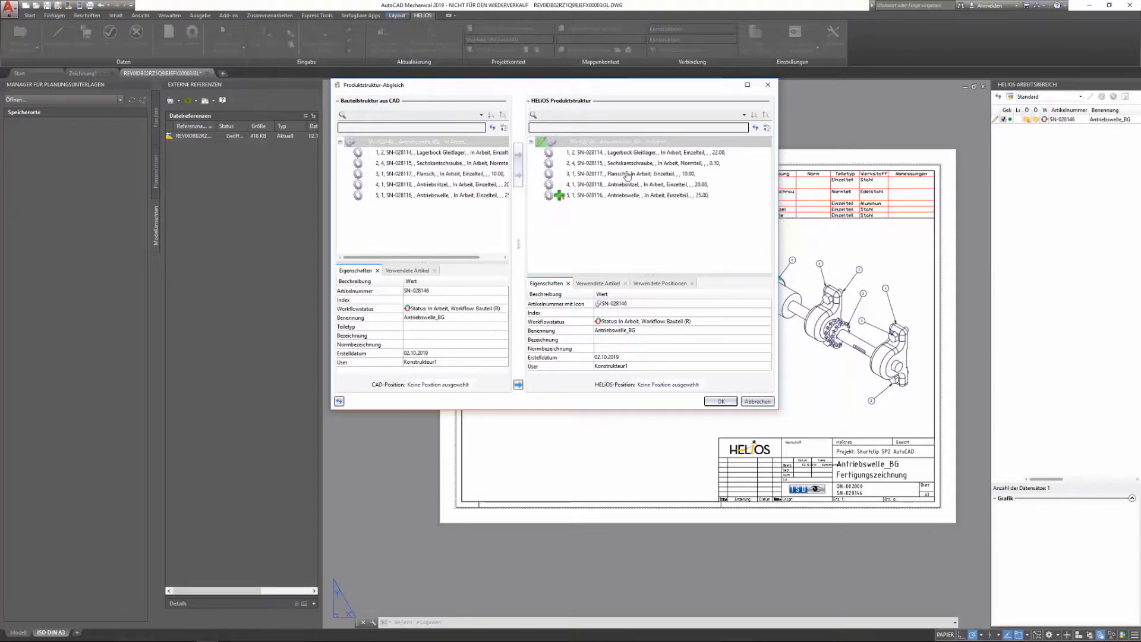
right_click(640, 140)
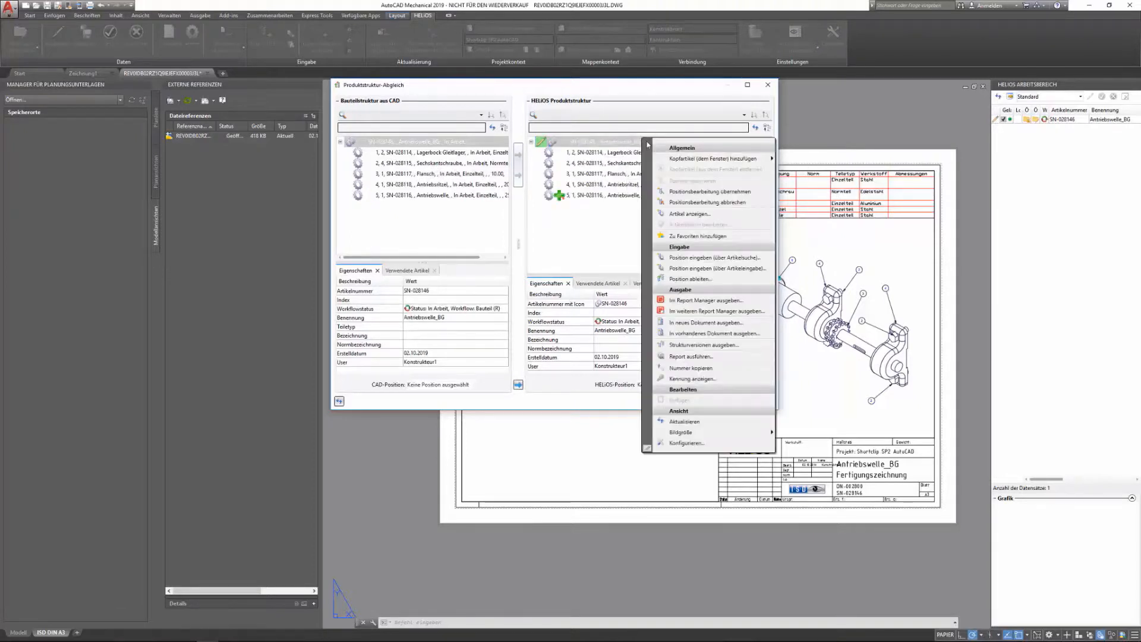
click(701, 191)
click(719, 401)
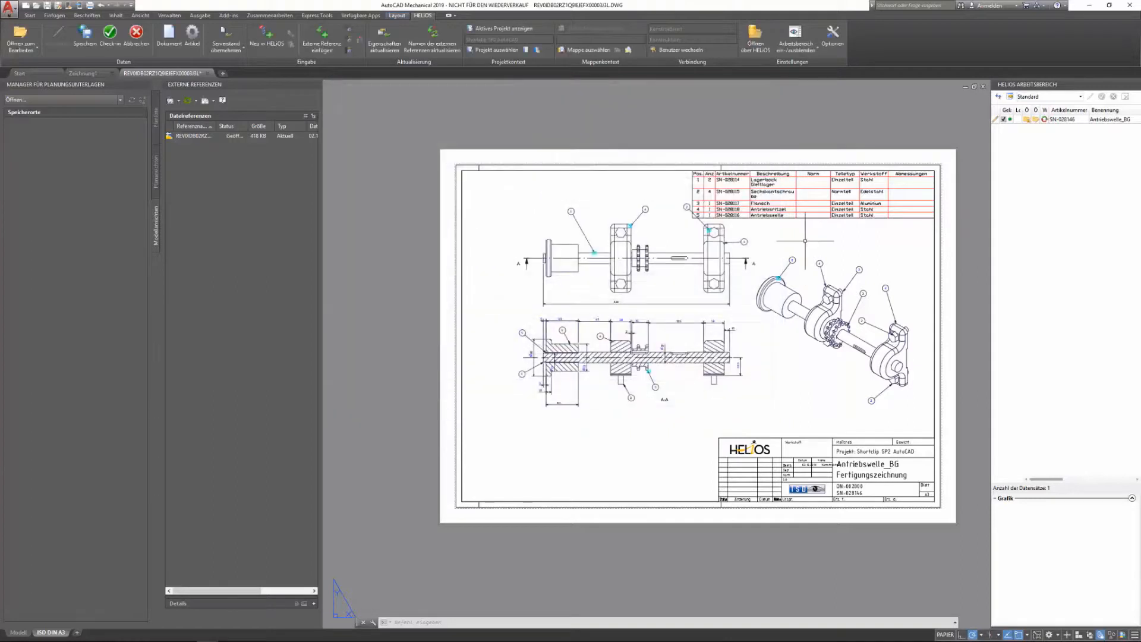
click(192, 35)
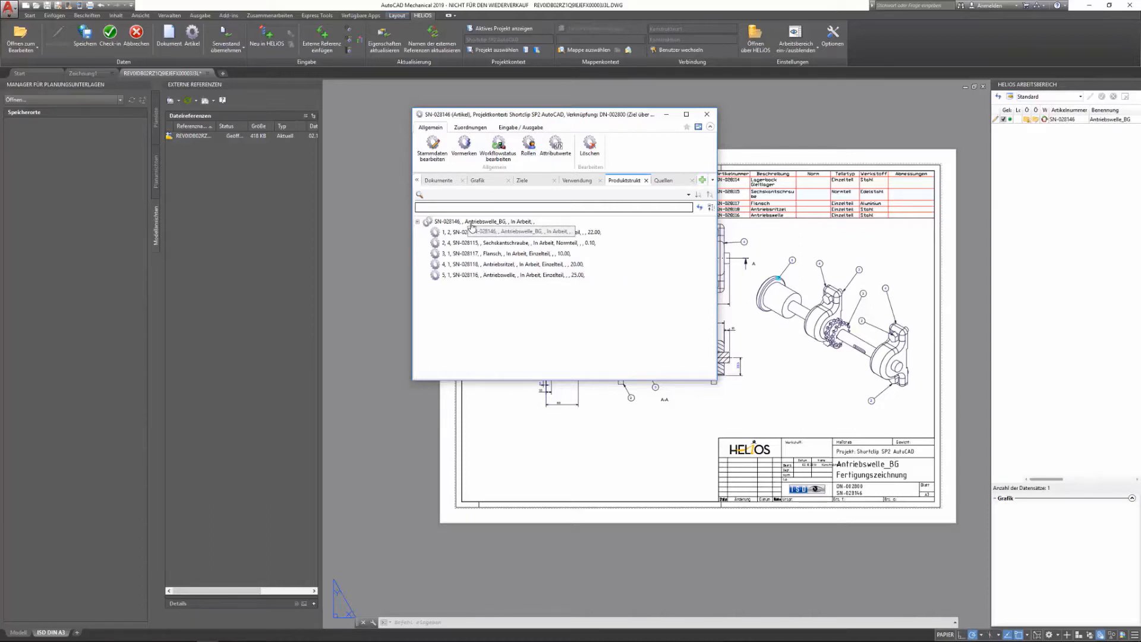
click(707, 114)
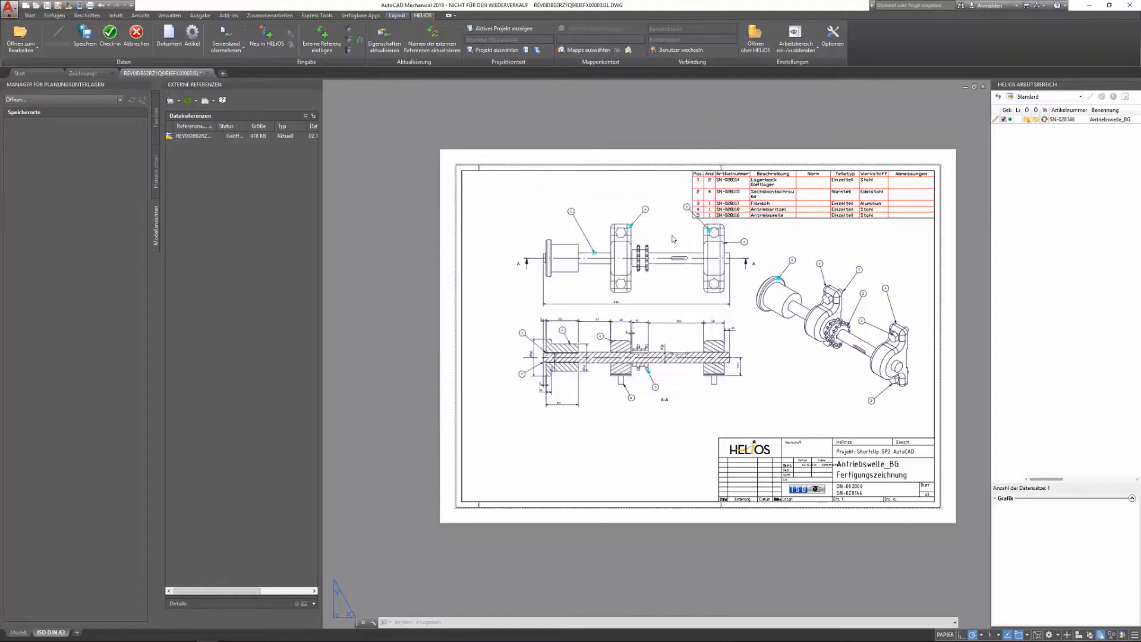